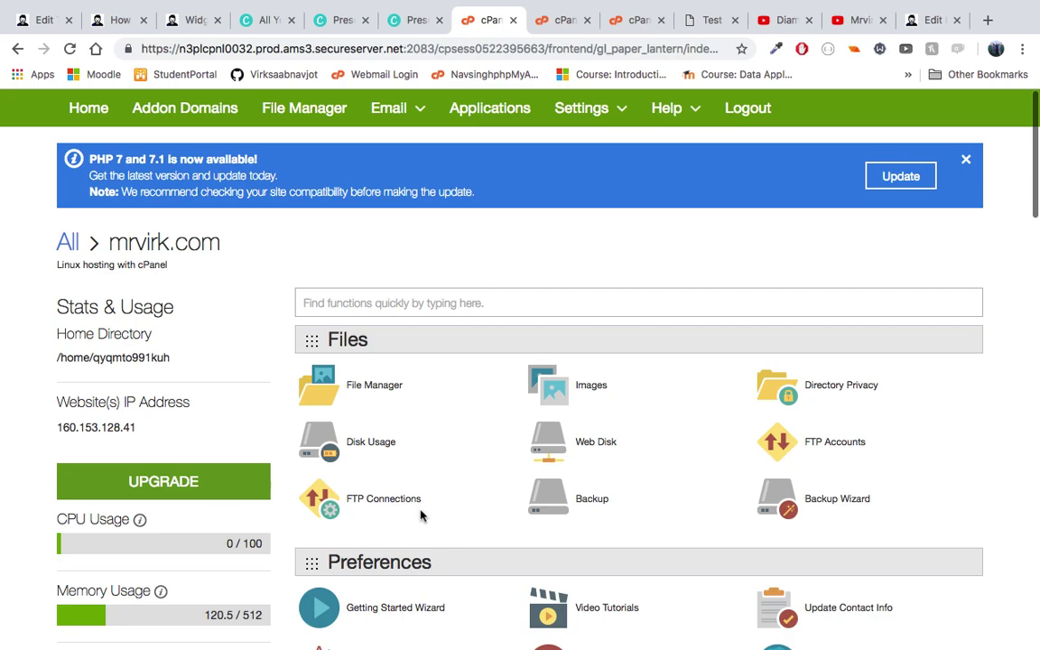
Step: Open File Manager and enter the test.mrvirk.com folder
{"action": "scroll", "coordinate": [457, 480], "scroll_direction": "down", "scroll_amount": 5}
{"action": "scroll", "coordinate": [457, 480], "scroll_direction": "up", "scroll_amount": 4}
{"action": "scroll", "coordinate": [457, 481], "scroll_direction": "up", "scroll_amount": 2}
{"action": "scroll", "coordinate": [455, 273], "scroll_direction": "down", "scroll_amount": 2}
{"action": "scroll", "coordinate": [454, 274], "scroll_direction": "up", "scroll_amount": 2}
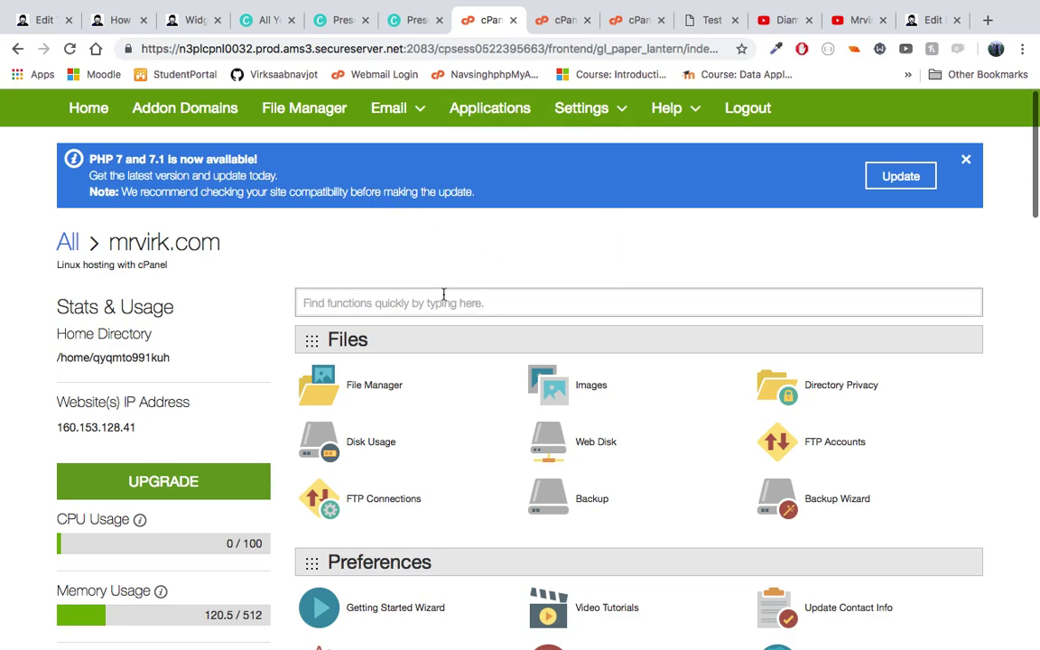
{"action": "scroll", "coordinate": [439, 431], "scroll_direction": "down", "scroll_amount": 2}
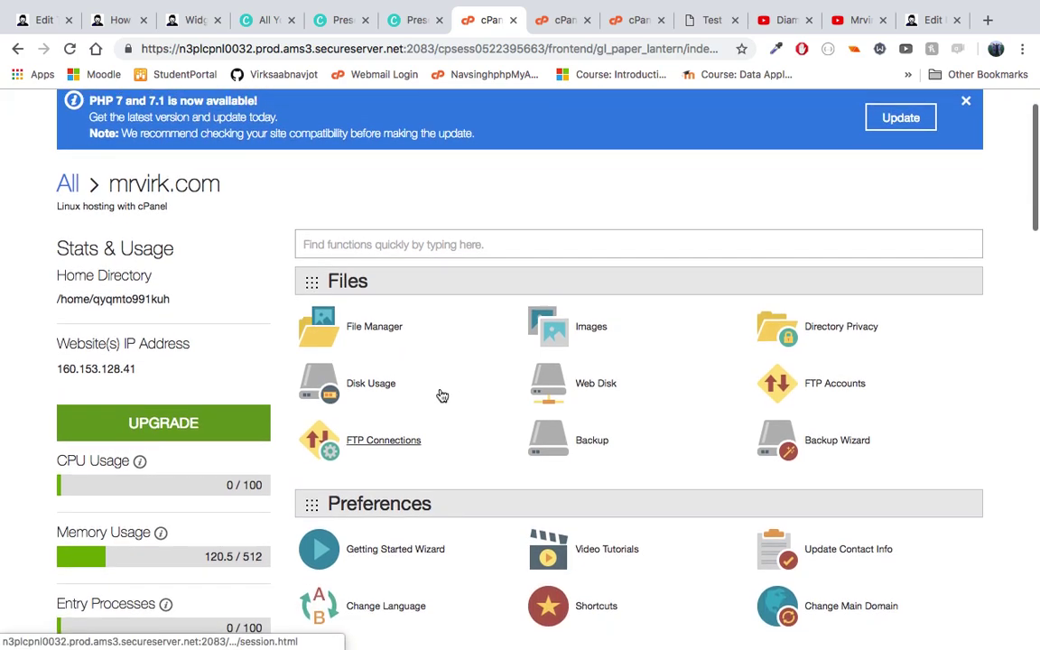
{"action": "left_click", "coordinate": [367, 334]}
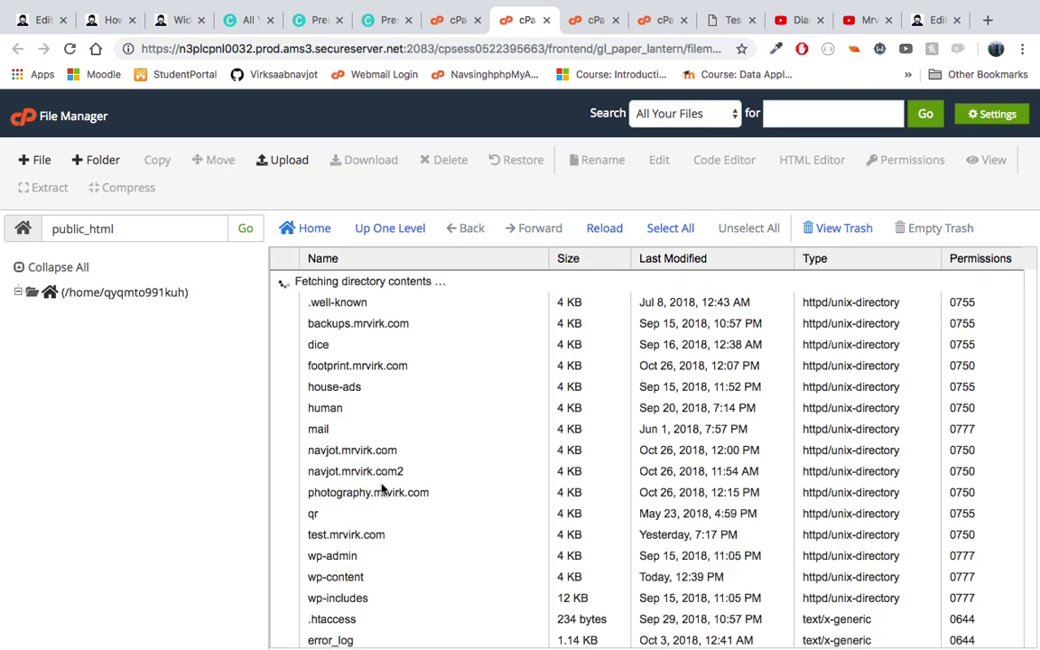
{"action": "scroll", "coordinate": [378, 550], "scroll_direction": "down", "scroll_amount": 3}
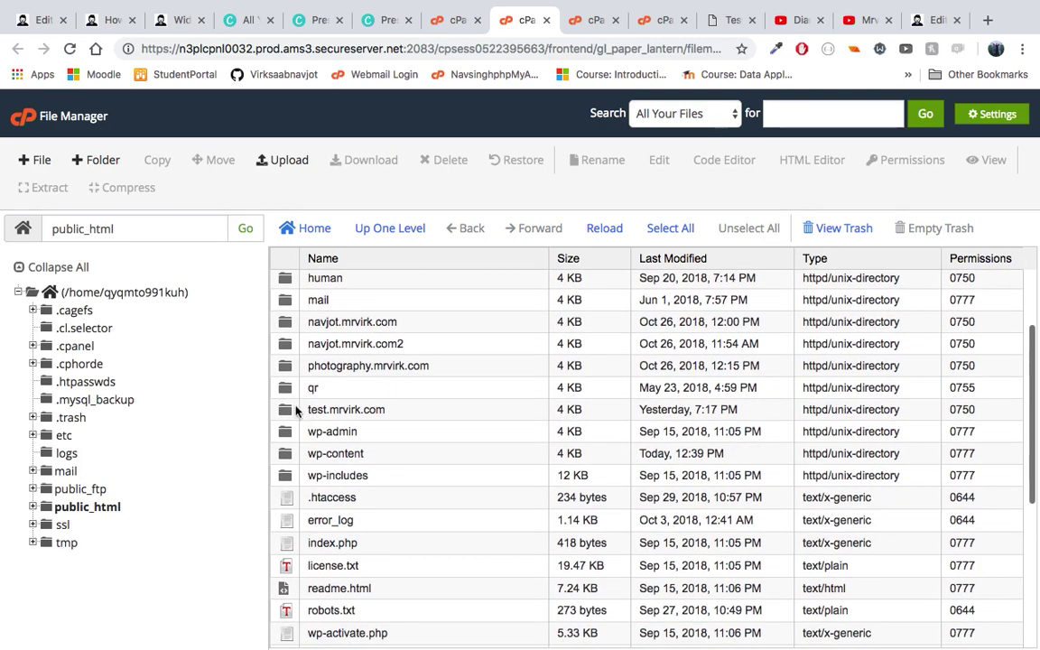
{"action": "left_click", "coordinate": [287, 411]}
{"action": "double_click", "coordinate": [287, 411]}
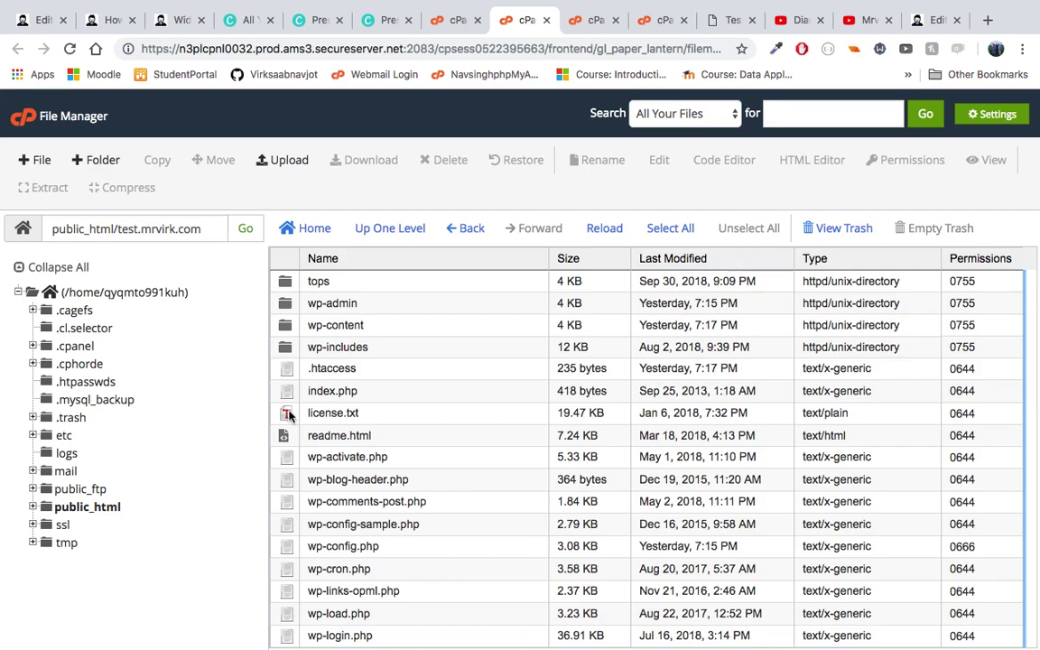
Step: Open wp-config.php from test.mrvirk.com in the code editor via Code Edit
{"action": "scroll", "coordinate": [377, 492], "scroll_direction": "down", "scroll_amount": 1}
{"action": "scroll", "coordinate": [378, 492], "scroll_direction": "up", "scroll_amount": 2}
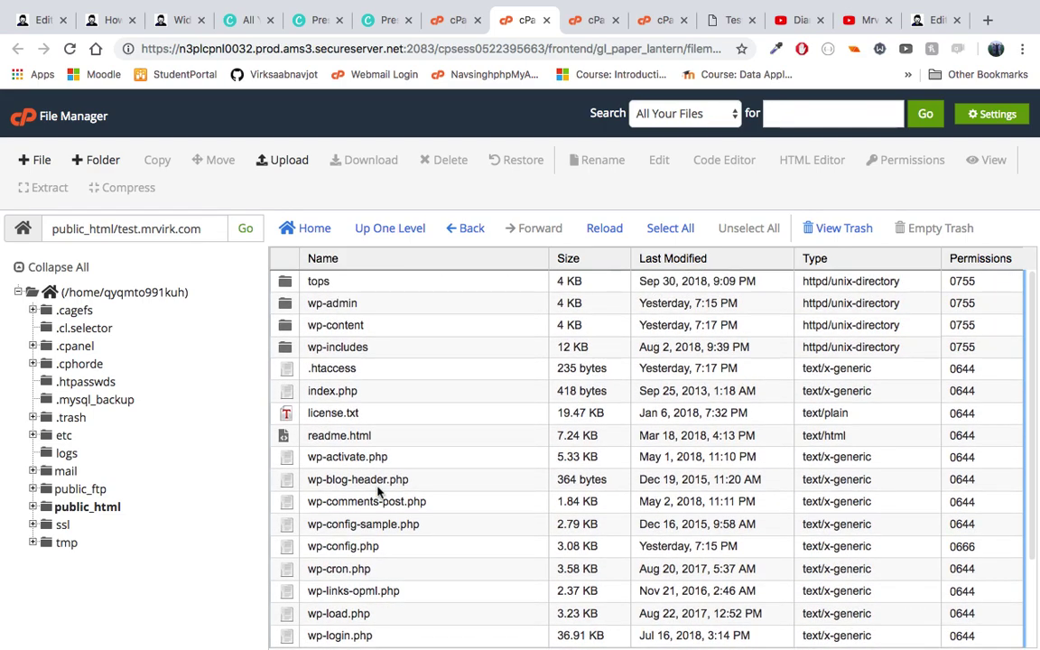
{"action": "scroll", "coordinate": [377, 492], "scroll_direction": "down", "scroll_amount": 2}
{"action": "scroll", "coordinate": [379, 488], "scroll_direction": "up", "scroll_amount": 2}
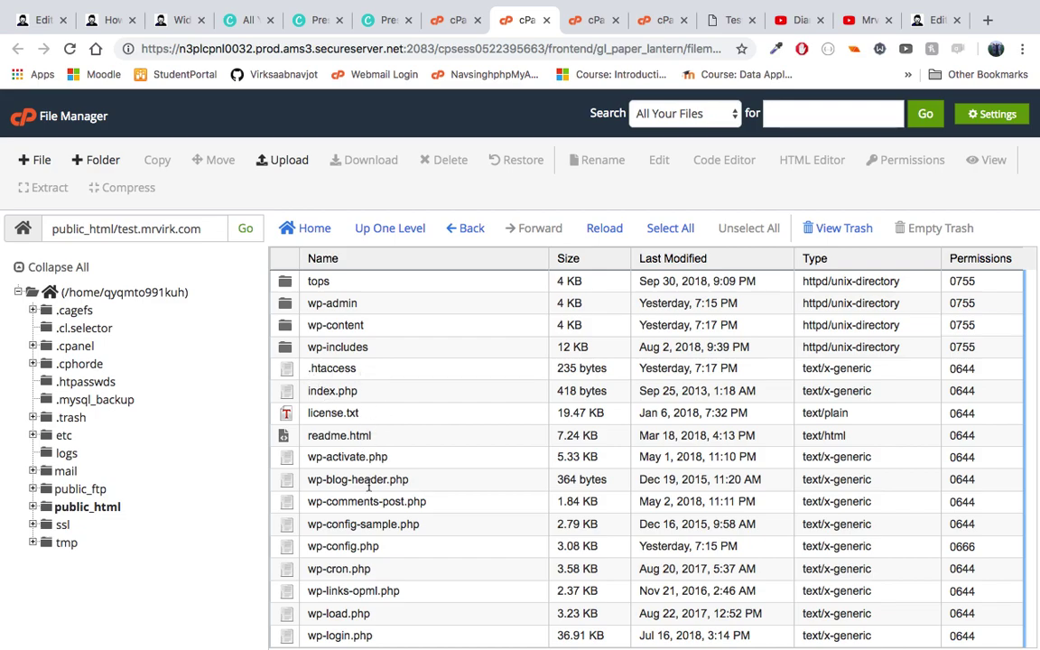
{"action": "scroll", "coordinate": [370, 451], "scroll_direction": "down", "scroll_amount": 3}
{"action": "scroll", "coordinate": [369, 486], "scroll_direction": "down", "scroll_amount": 1}
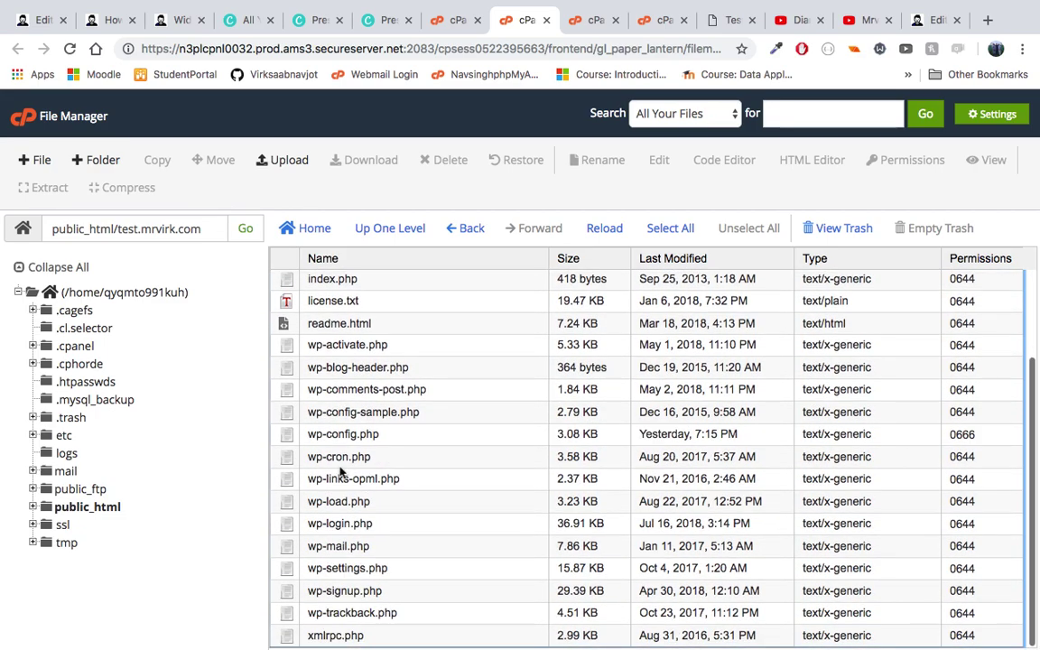
{"action": "left_click", "coordinate": [291, 435]}
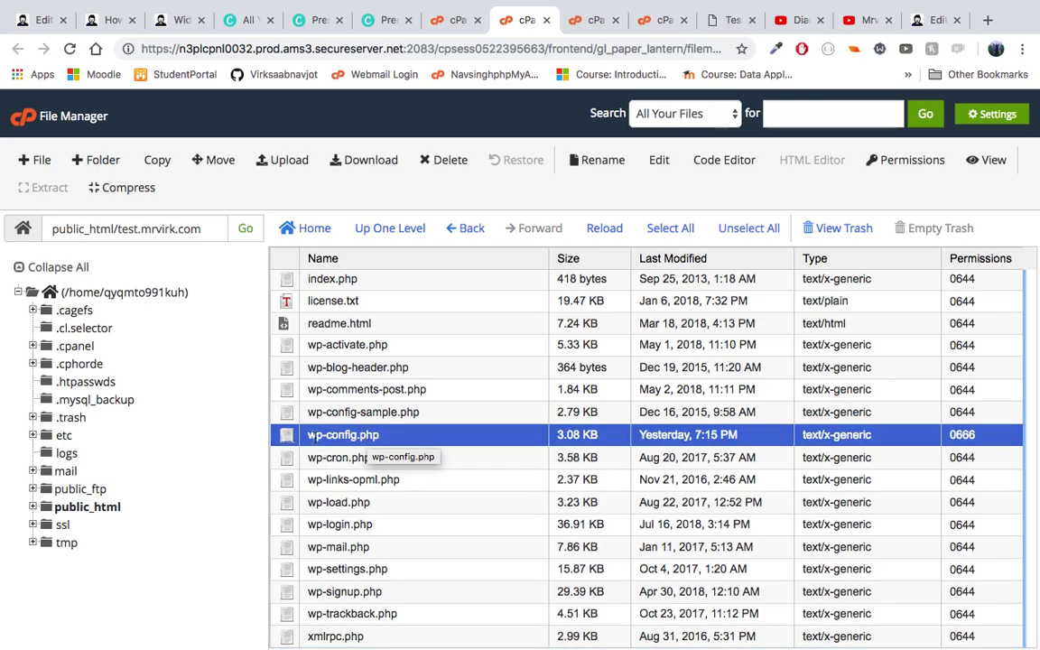
{"action": "left_click", "coordinate": [291, 438]}
{"action": "left_click", "coordinate": [291, 438]}
{"action": "right_click", "coordinate": [290, 437]}
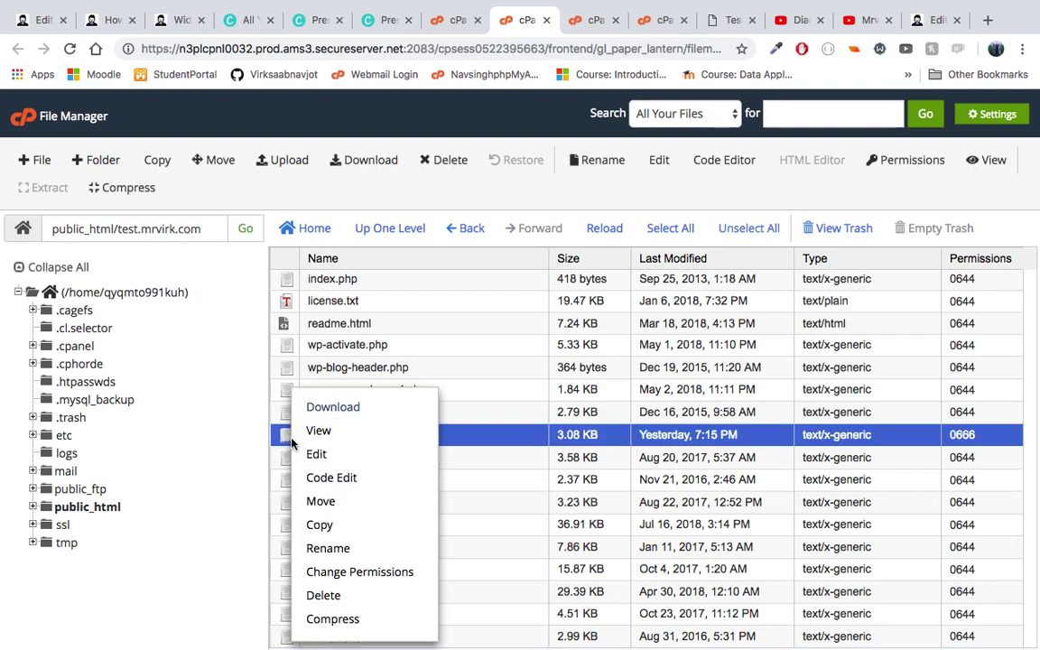
{"action": "left_click", "coordinate": [330, 478]}
{"action": "left_click", "coordinate": [664, 495]}
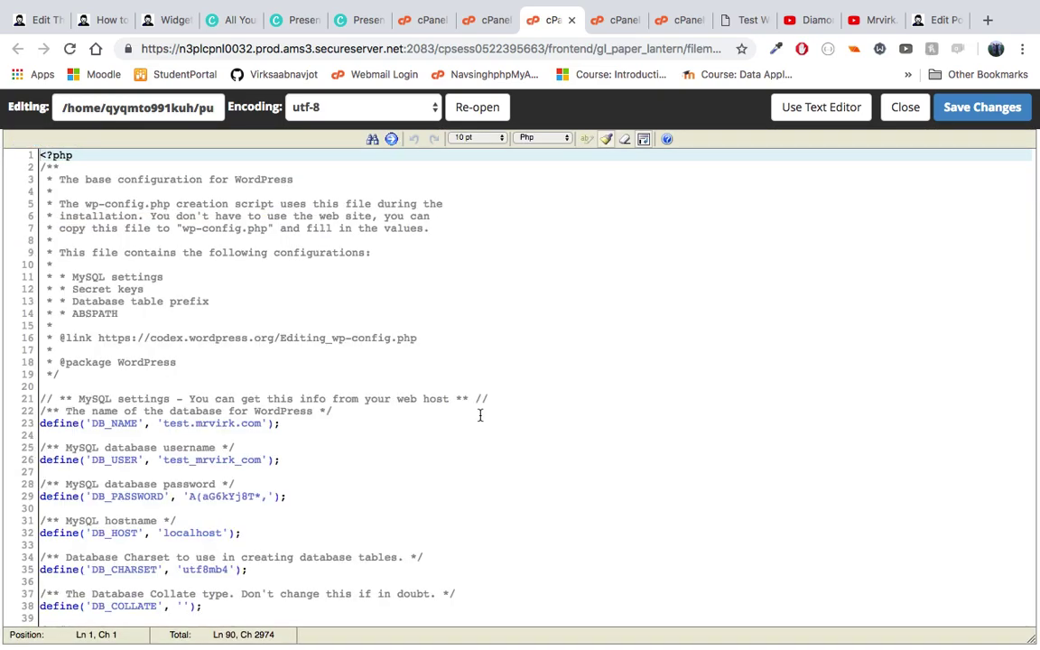
{"action": "left_click", "coordinate": [125, 288]}
{"action": "scroll", "coordinate": [125, 282], "scroll_direction": "down", "scroll_amount": 2}
{"action": "scroll", "coordinate": [132, 293], "scroll_direction": "up", "scroll_amount": 1}
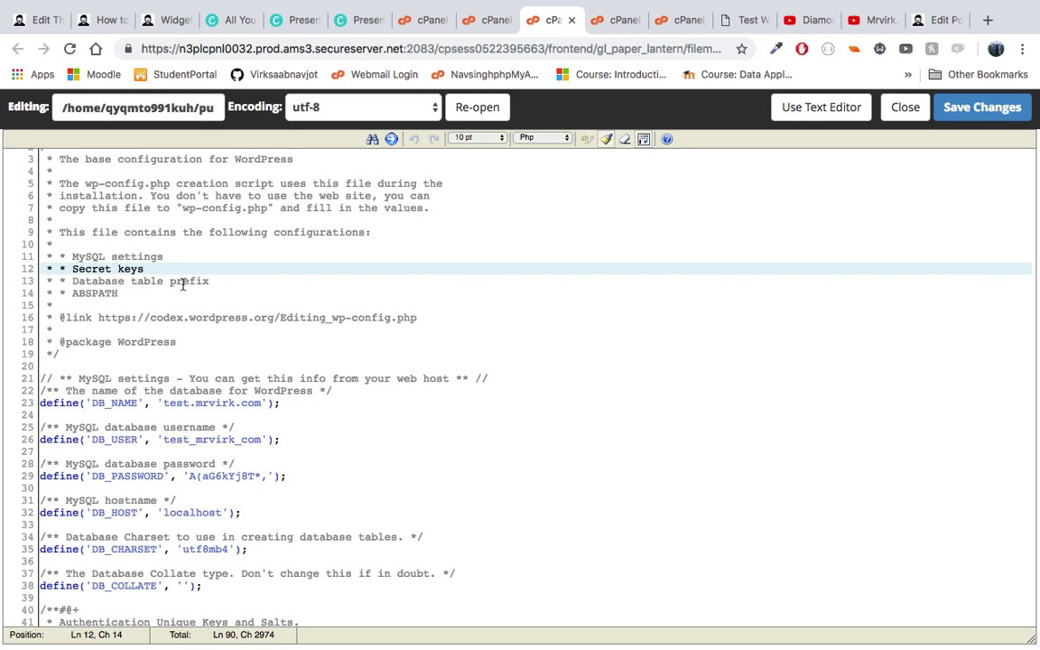
{"action": "scroll", "coordinate": [176, 275], "scroll_direction": "down", "scroll_amount": 1}
{"action": "scroll", "coordinate": [167, 263], "scroll_direction": "down", "scroll_amount": 3}
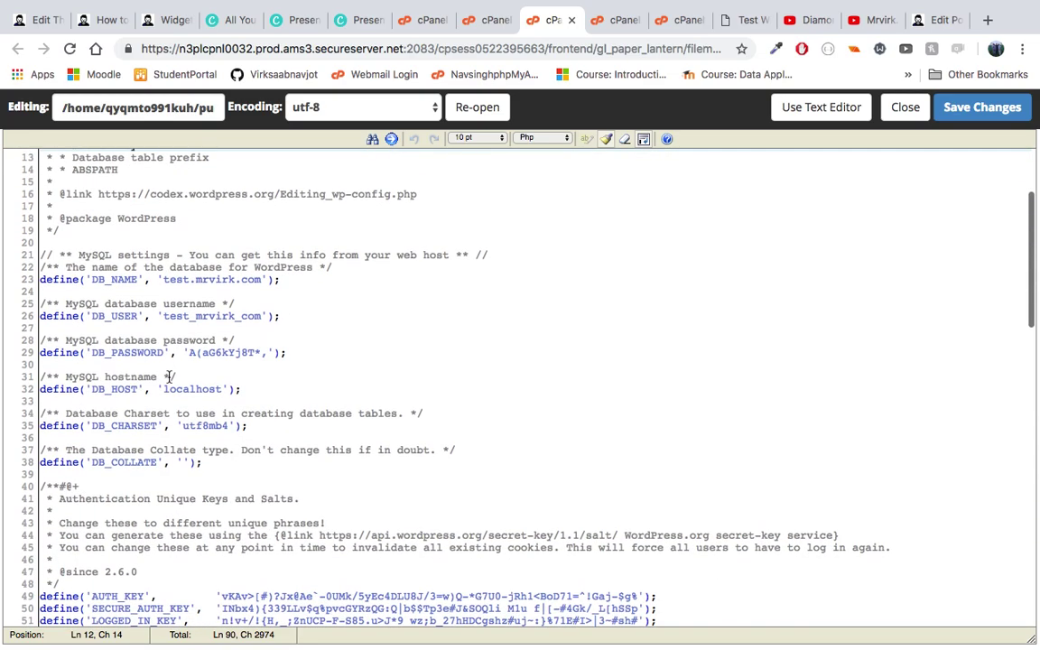
{"action": "left_click", "coordinate": [99, 256]}
{"action": "left_click_drag", "start_coordinate": [85, 256], "coordinate": [189, 255]}
{"action": "left_click", "coordinate": [189, 254]}
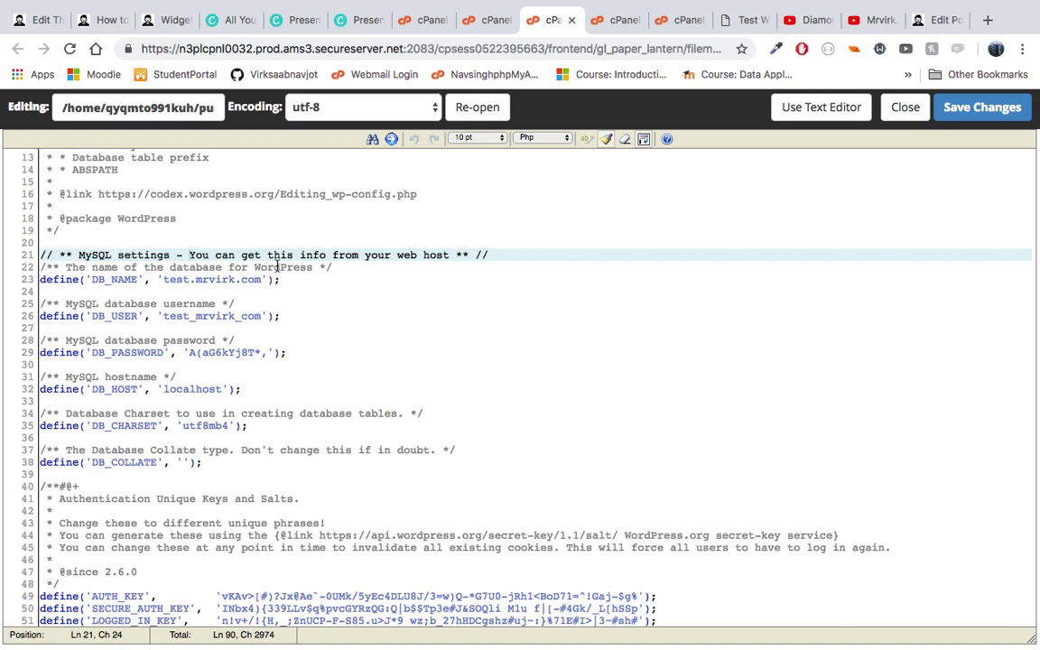
{"action": "left_click", "coordinate": [238, 291]}
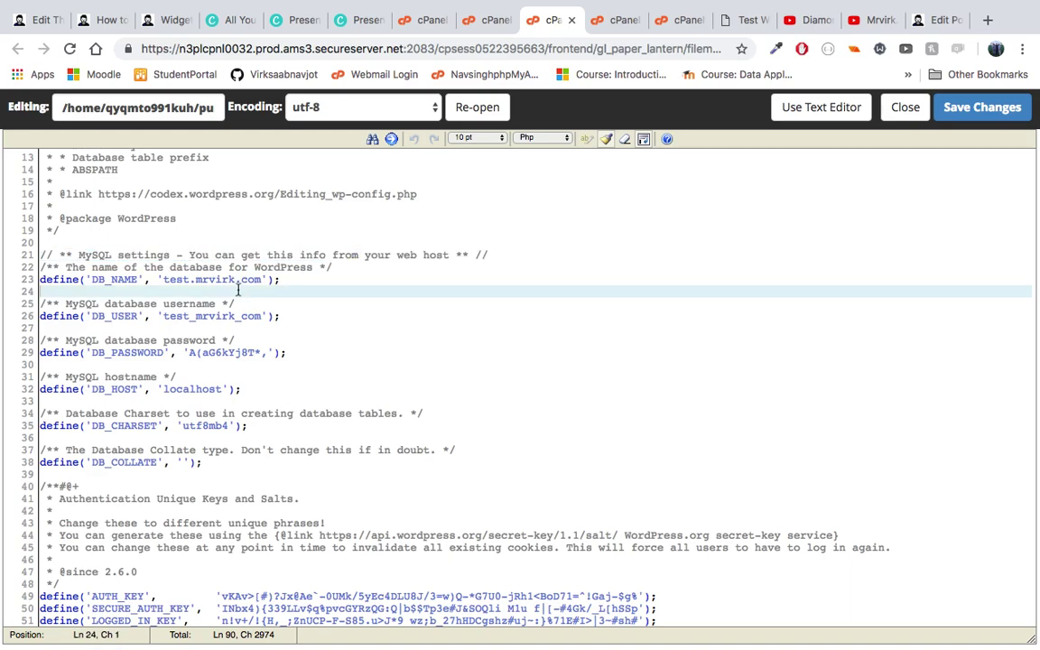
{"action": "left_click", "coordinate": [307, 254]}
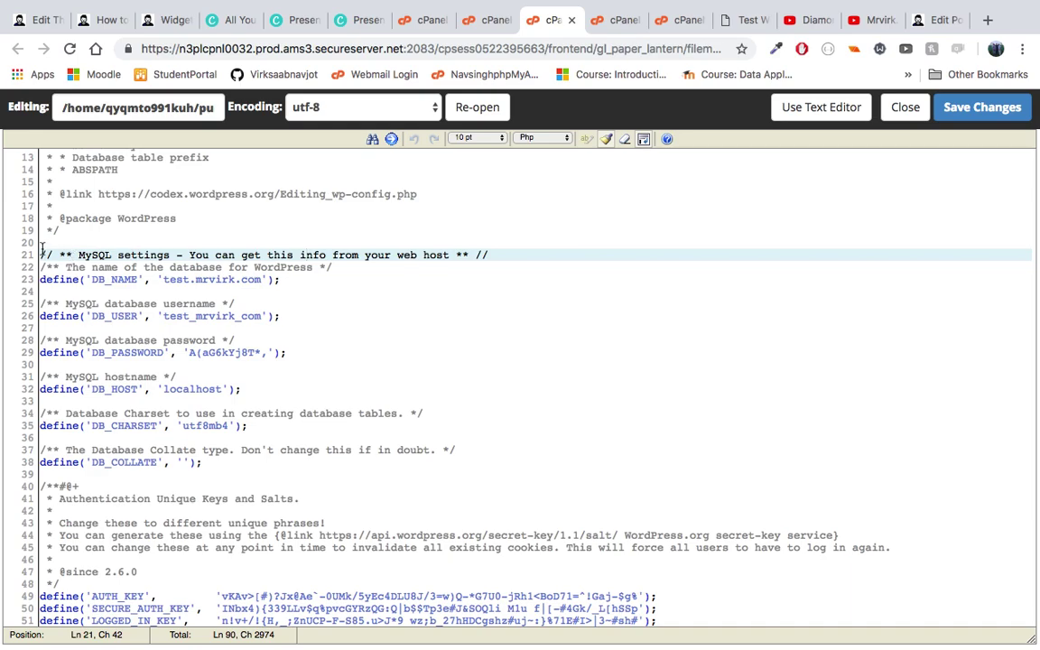
{"action": "left_click_drag", "start_coordinate": [40, 252], "coordinate": [152, 428]}
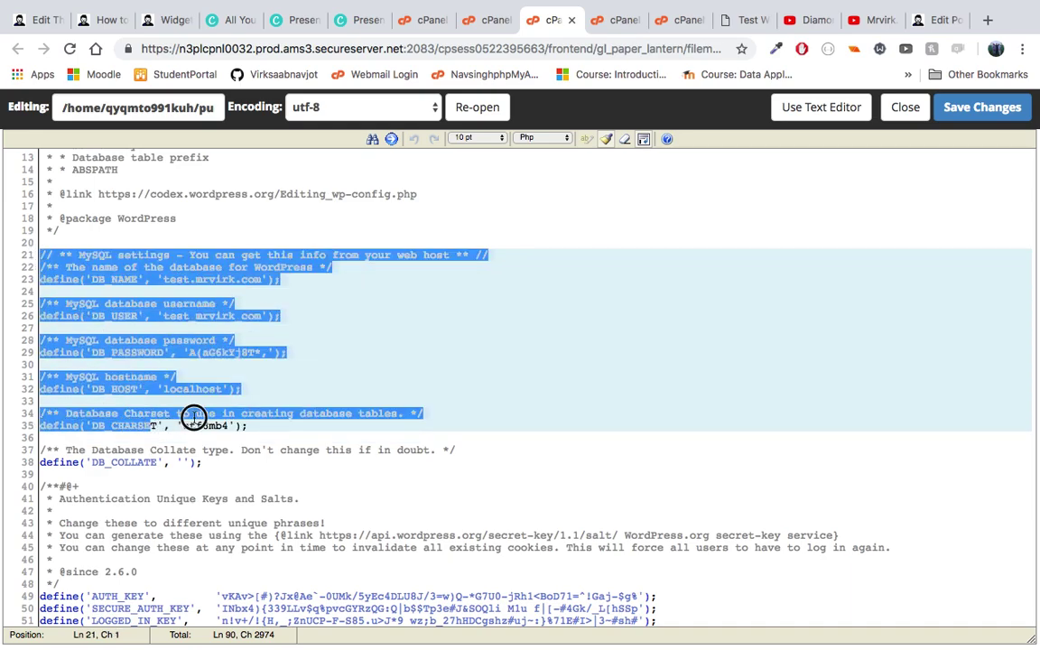
{"action": "left_click", "coordinate": [192, 415]}
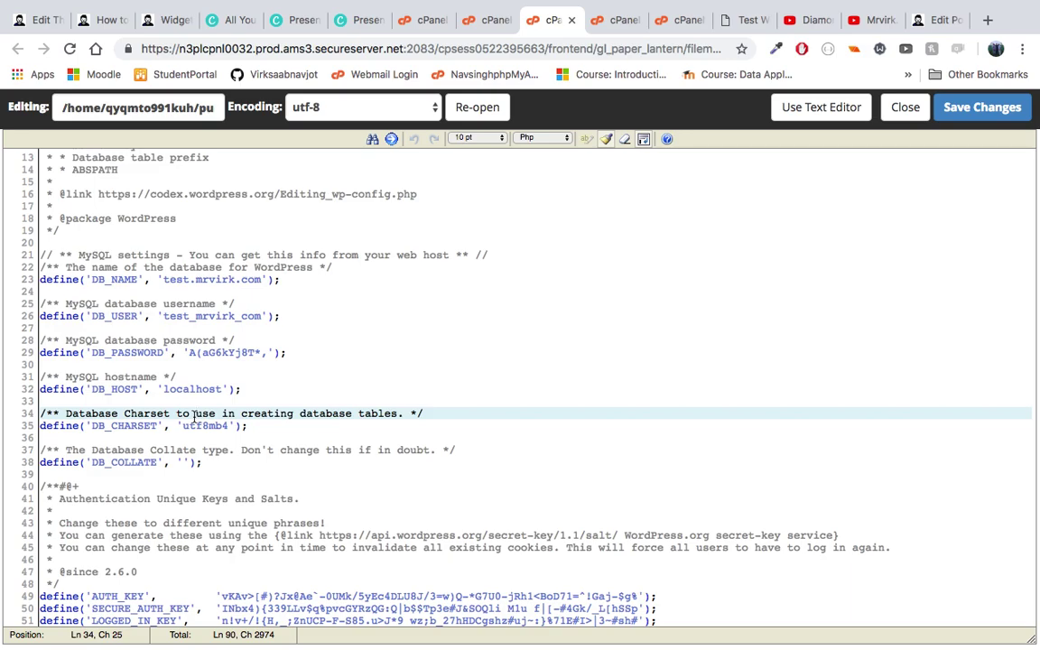
{"action": "scroll", "coordinate": [323, 492], "scroll_direction": "down", "scroll_amount": 5}
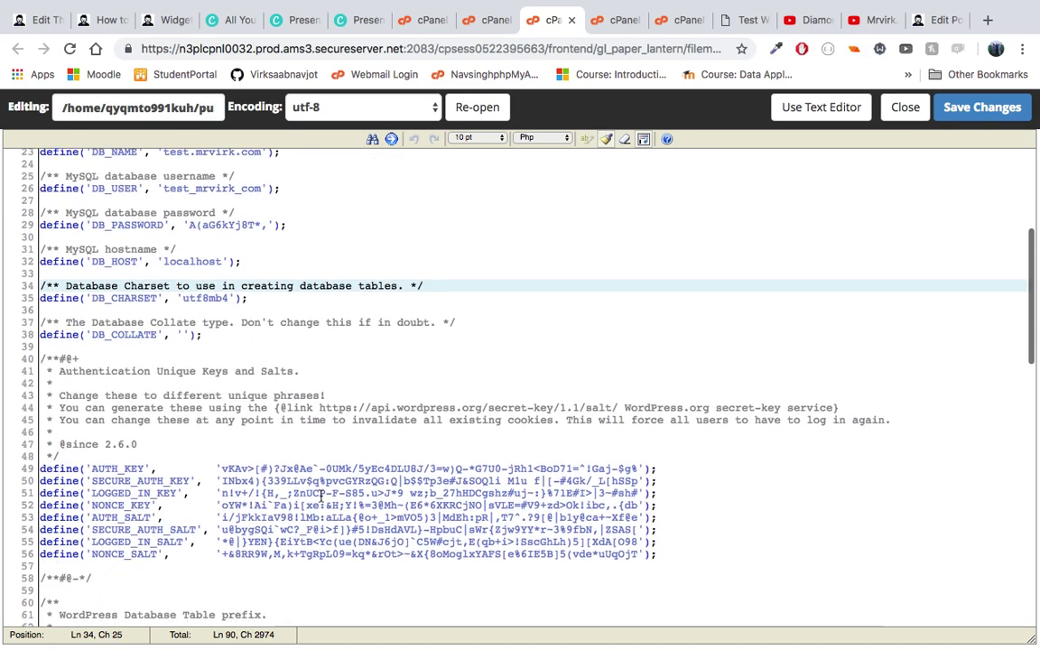
{"action": "left_click", "coordinate": [205, 414]}
{"action": "left_click", "coordinate": [198, 307]}
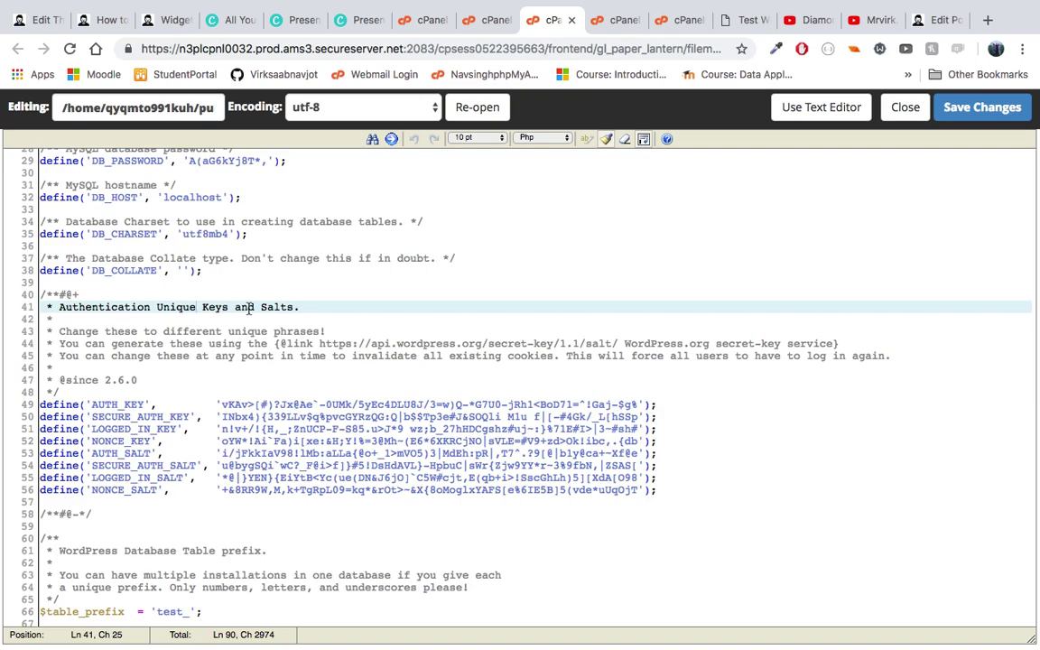
{"action": "scroll", "coordinate": [302, 516], "scroll_direction": "down", "scroll_amount": 2}
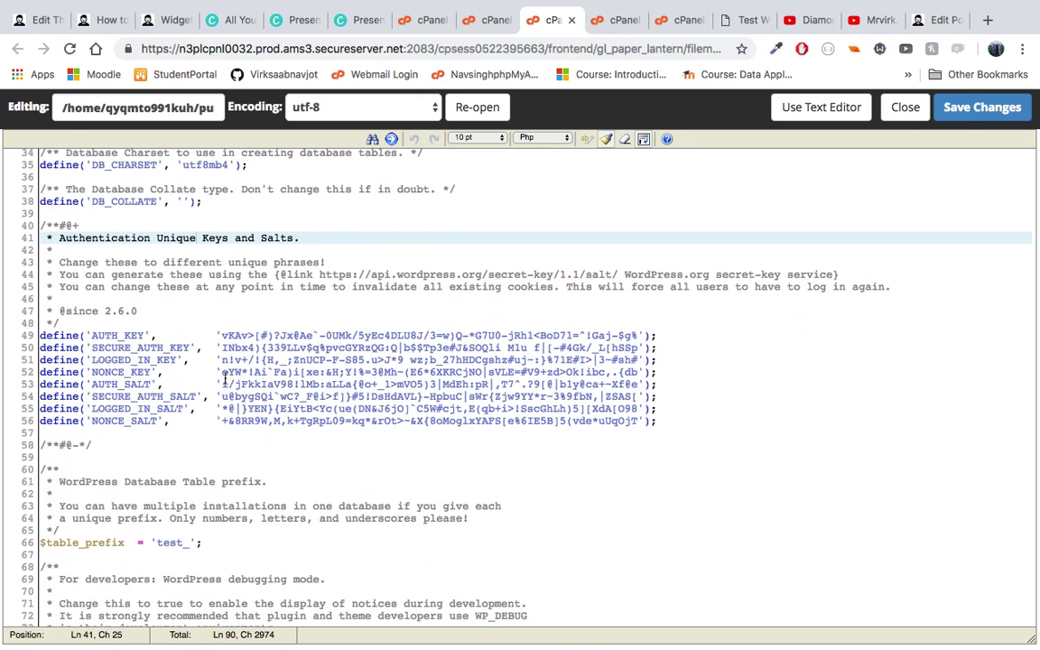
{"action": "left_click_drag", "start_coordinate": [140, 360], "coordinate": [139, 419]}
{"action": "left_click", "coordinate": [136, 421]}
{"action": "scroll", "coordinate": [300, 405], "scroll_direction": "down", "scroll_amount": 2}
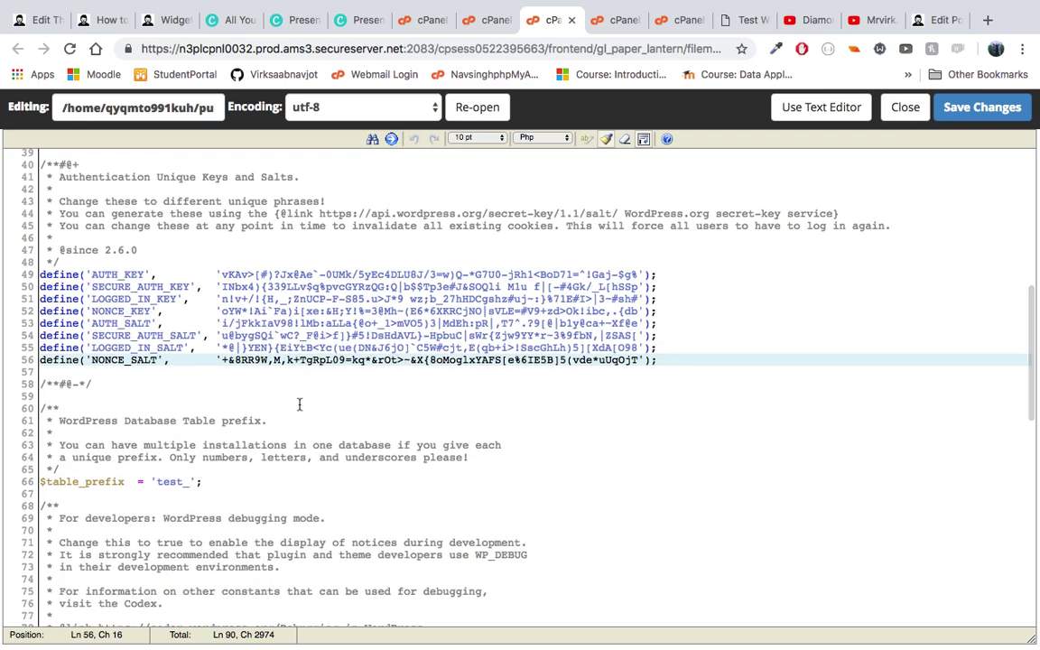
{"action": "scroll", "coordinate": [194, 494], "scroll_direction": "down", "scroll_amount": 1}
{"action": "left_click", "coordinate": [105, 455]}
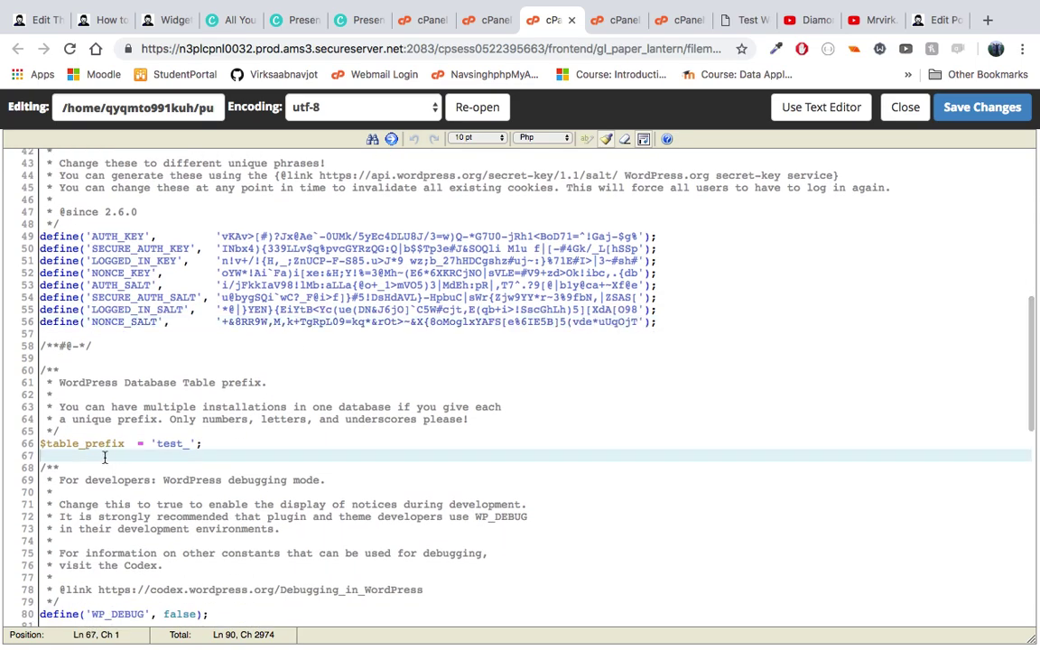
{"action": "left_click", "coordinate": [186, 444]}
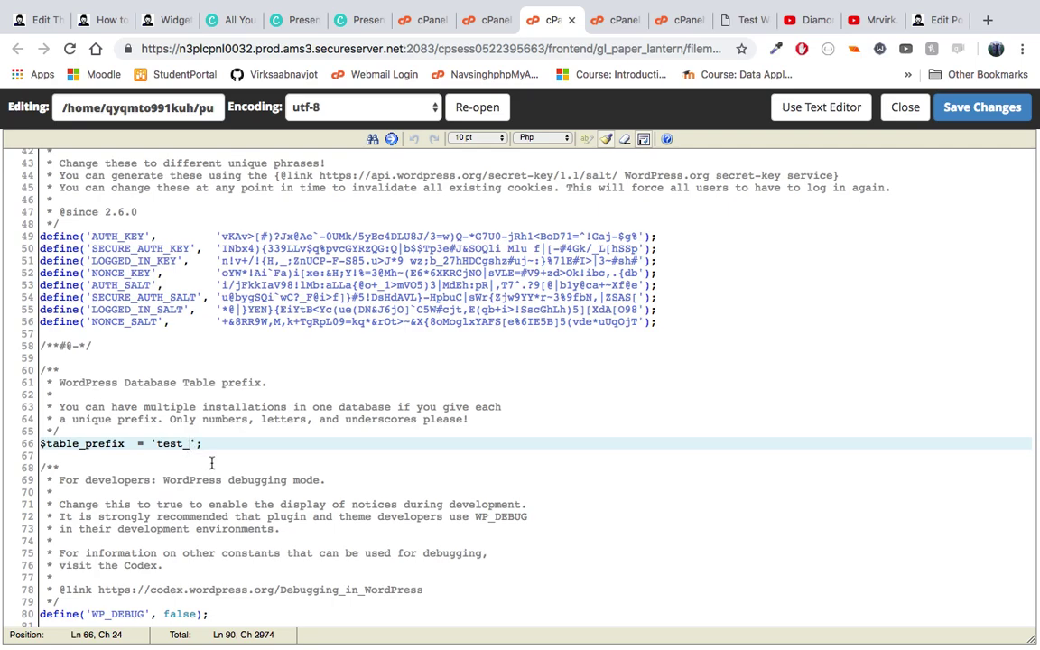
{"action": "double_click", "coordinate": [158, 445]}
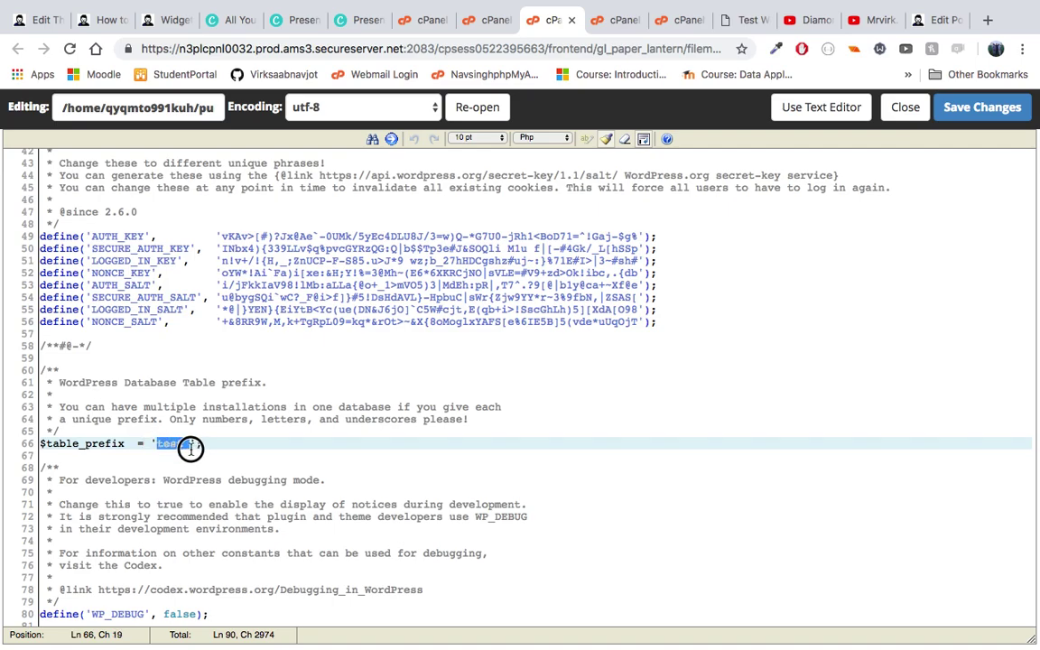
{"action": "left_click", "coordinate": [189, 445]}
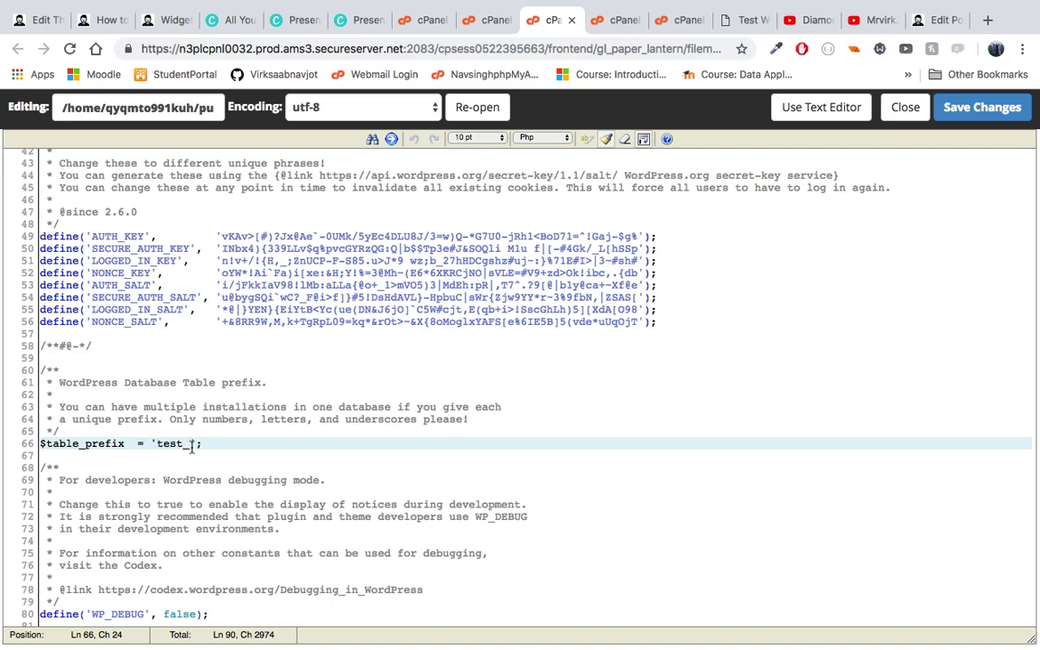
{"action": "scroll", "coordinate": [181, 310], "scroll_direction": "down", "scroll_amount": 3}
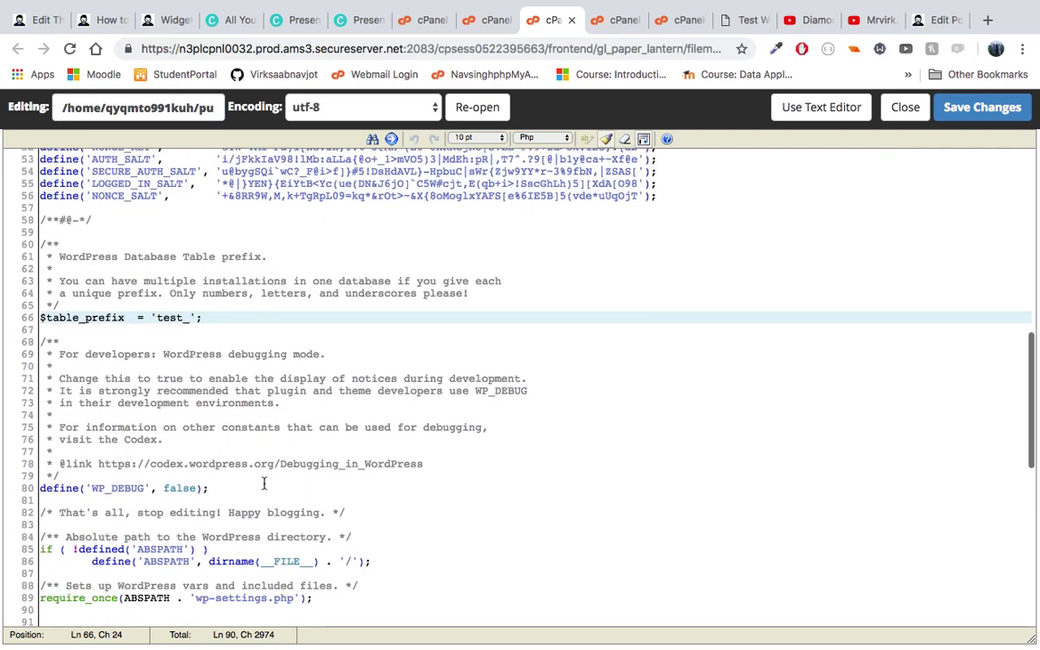
{"action": "scroll", "coordinate": [232, 430], "scroll_direction": "down", "scroll_amount": 2}
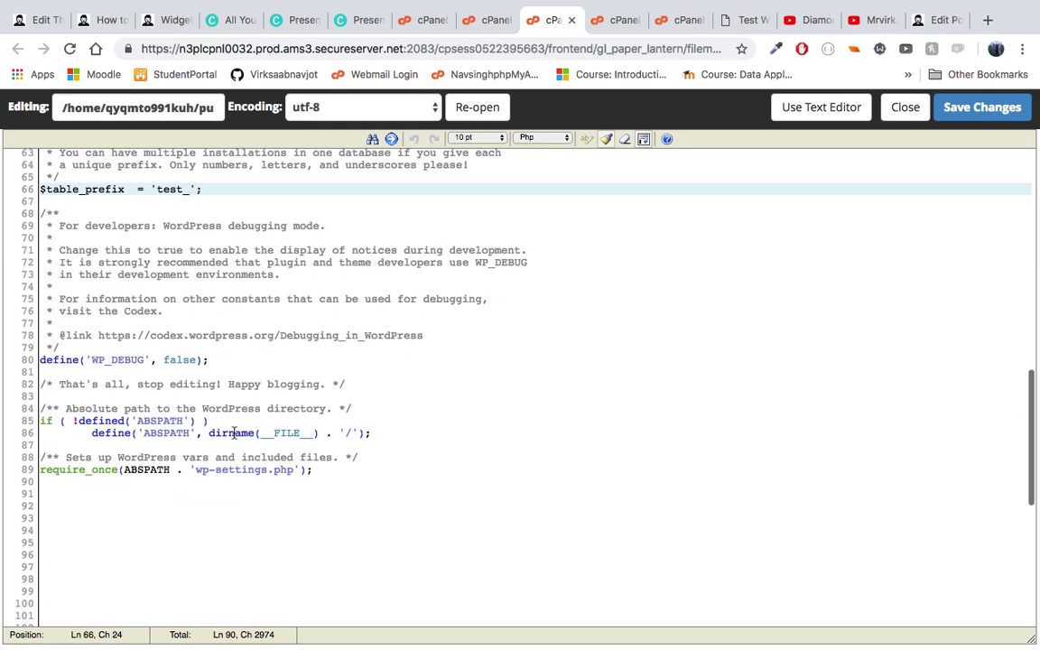
{"action": "left_click", "coordinate": [144, 398]}
{"action": "scroll", "coordinate": [218, 469], "scroll_direction": "up", "scroll_amount": 10}
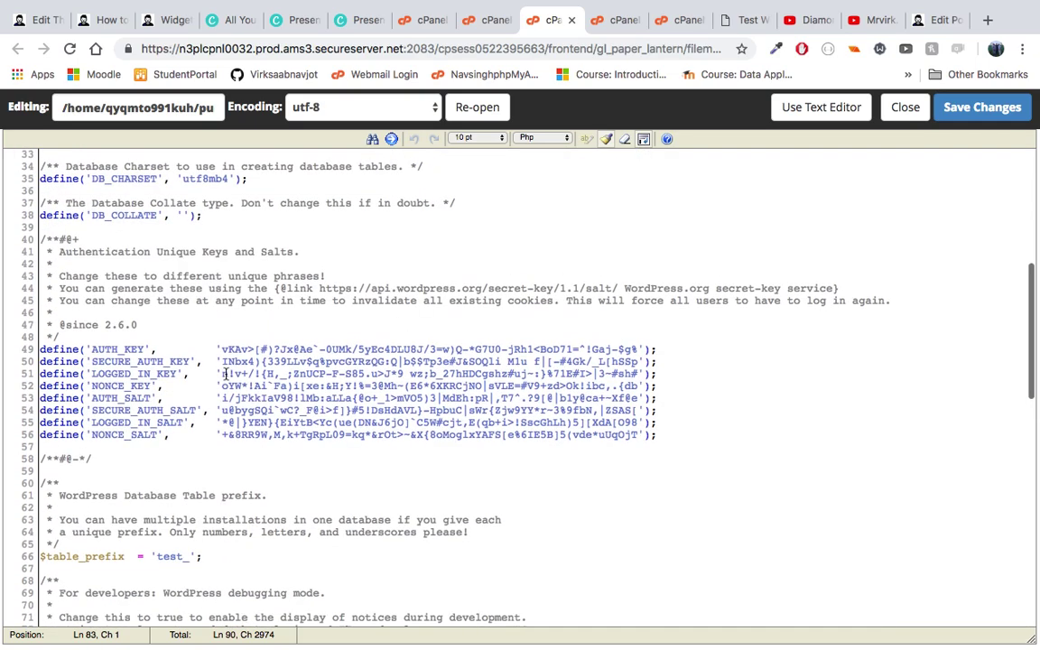
{"action": "scroll", "coordinate": [84, 273], "scroll_direction": "up", "scroll_amount": 2}
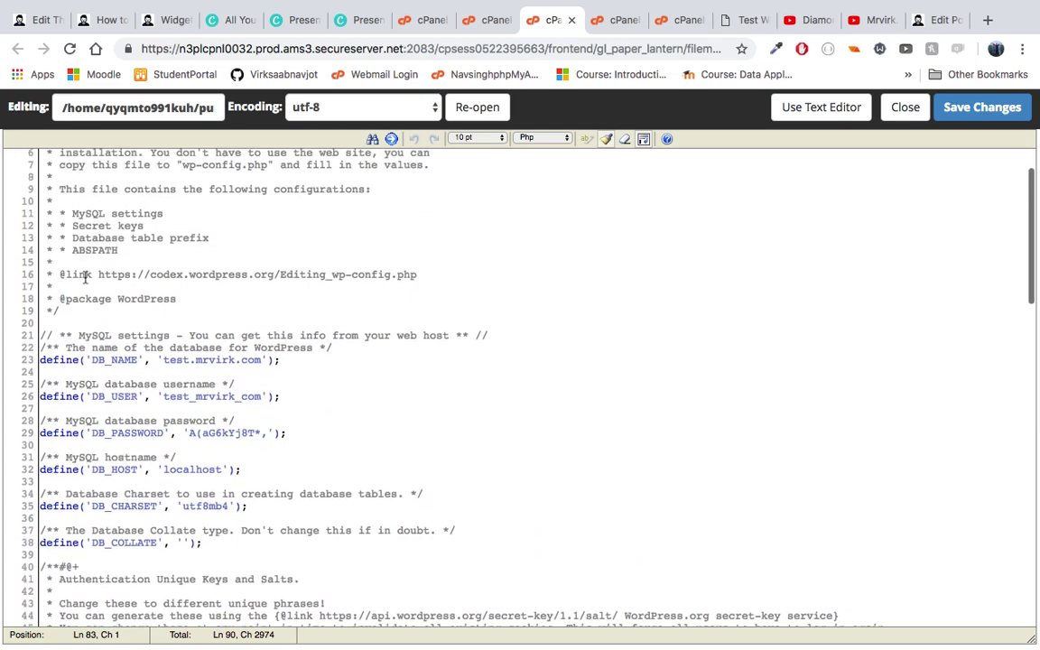
{"action": "left_click_drag", "start_coordinate": [42, 338], "coordinate": [243, 474]}
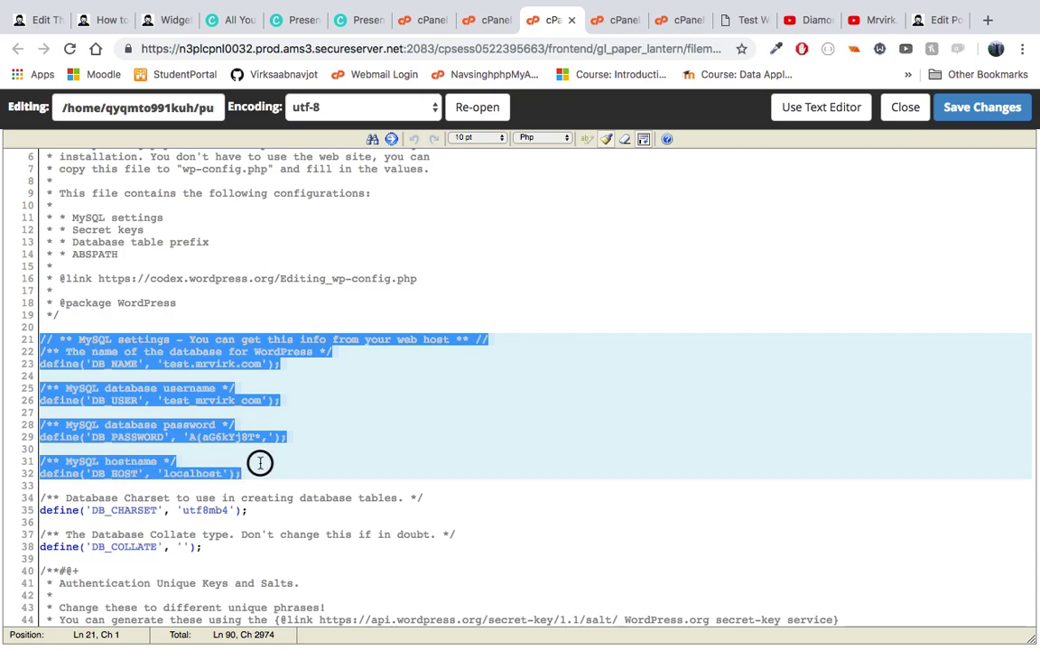
{"action": "left_click", "coordinate": [258, 462]}
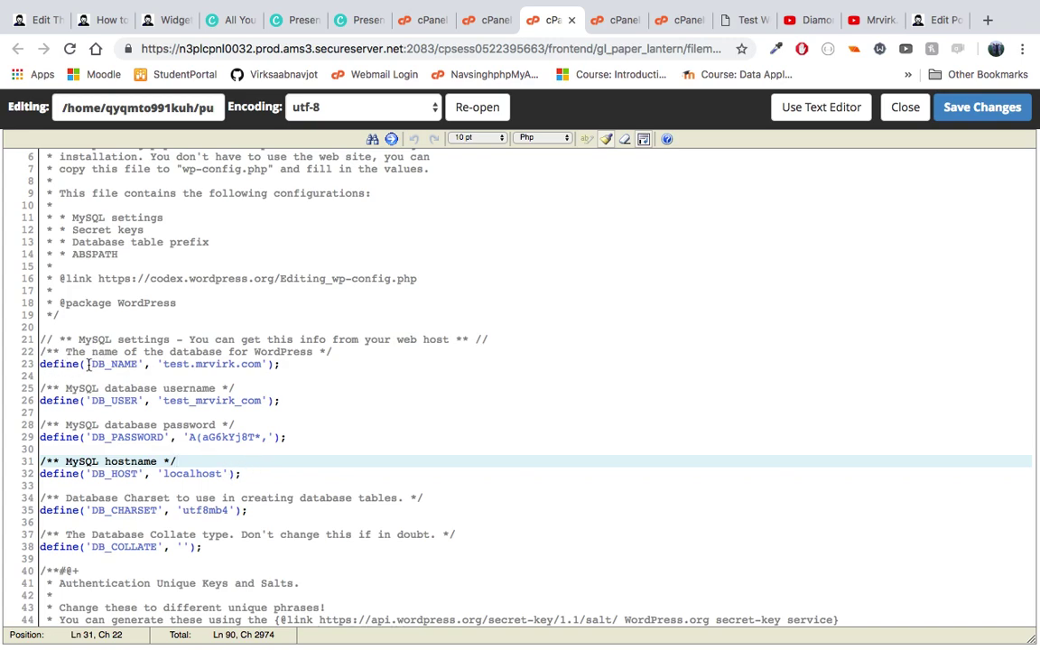
{"action": "left_click", "coordinate": [141, 361]}
{"action": "left_click", "coordinate": [223, 352]}
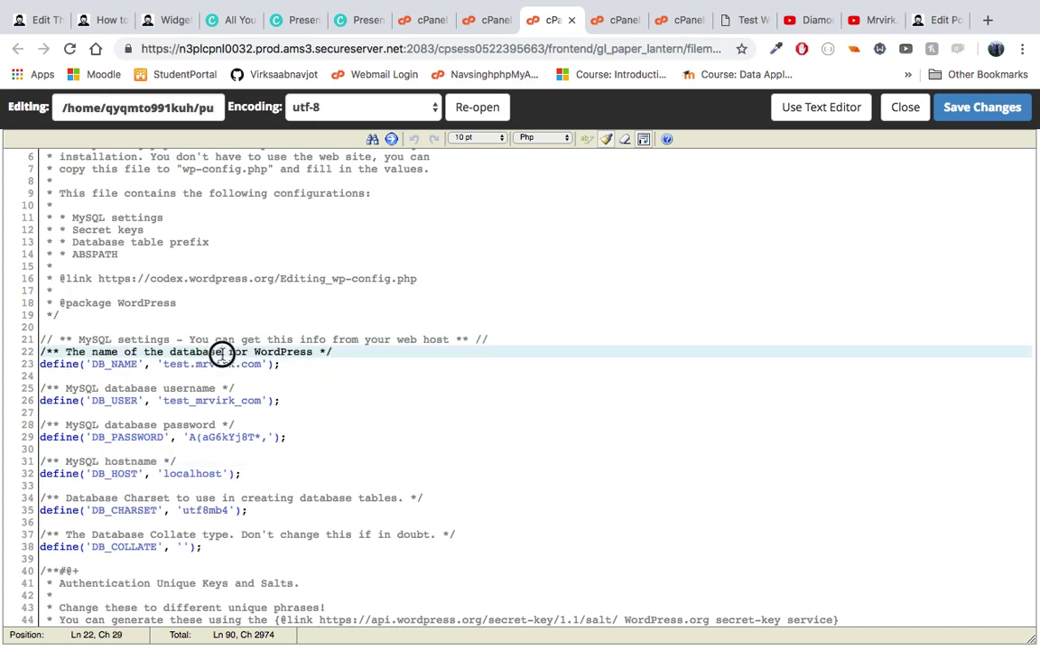
{"action": "left_click", "coordinate": [184, 400]}
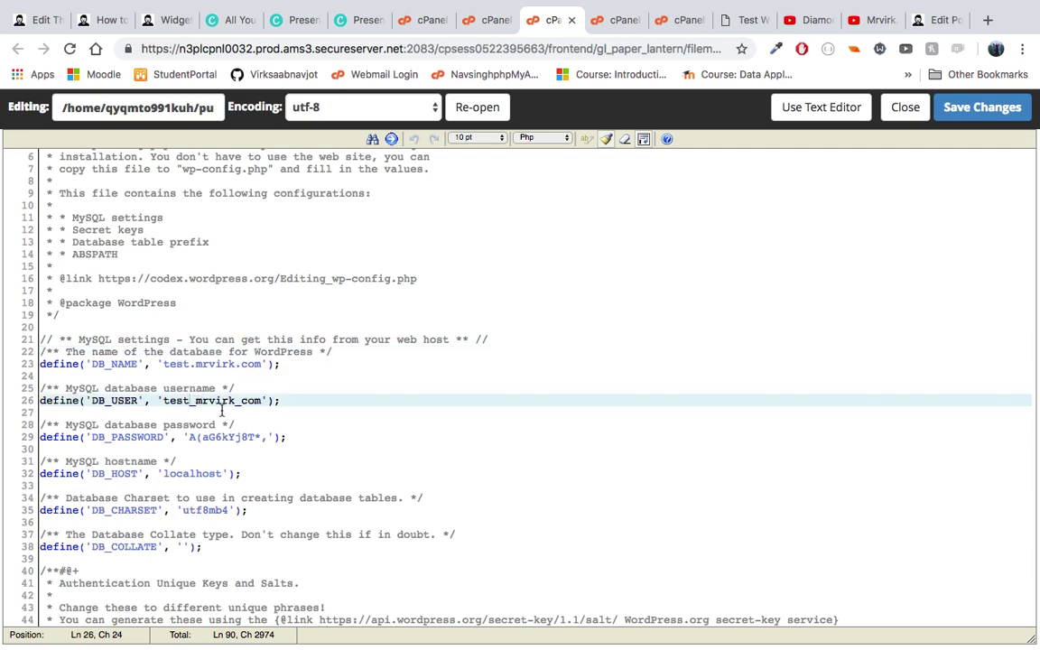
{"action": "left_click", "coordinate": [180, 390]}
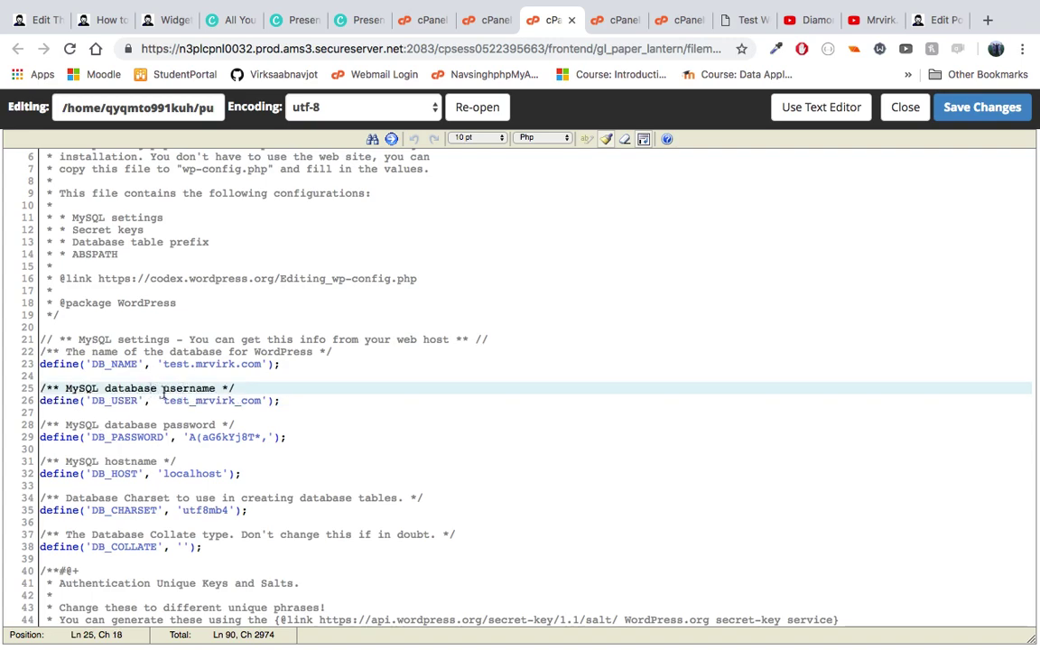
{"action": "left_click", "coordinate": [144, 365]}
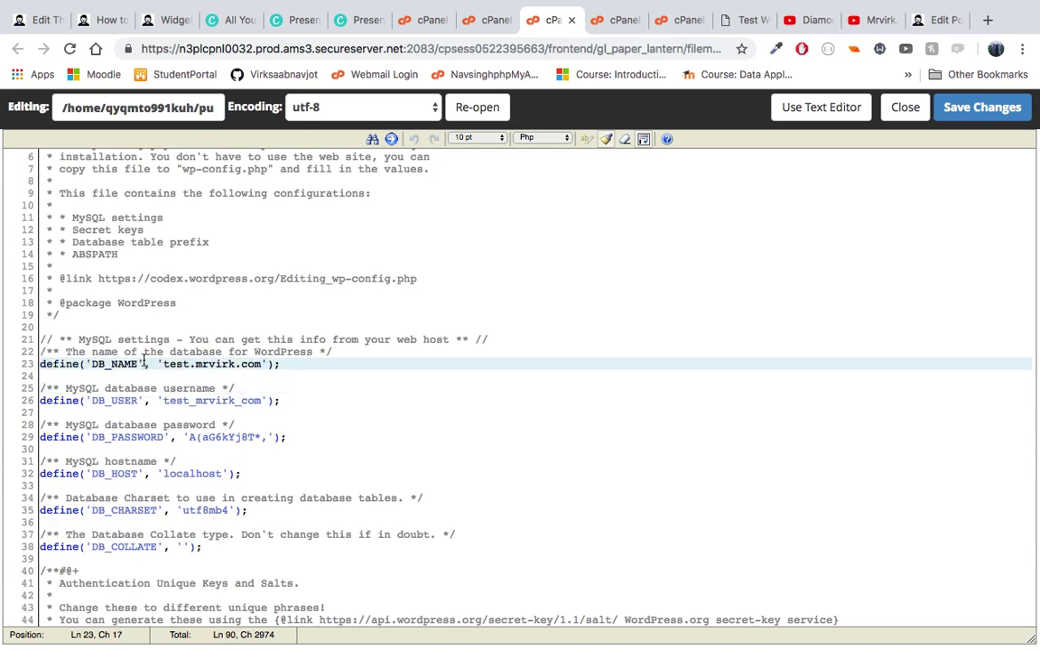
{"action": "left_click", "coordinate": [155, 401]}
{"action": "left_click", "coordinate": [161, 425]}
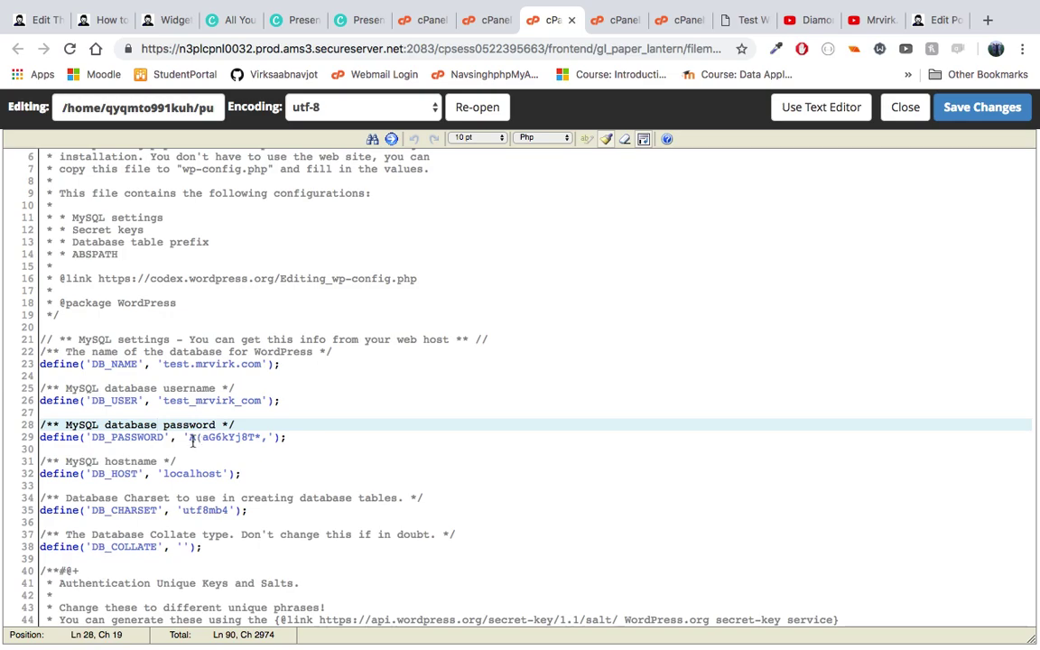
{"action": "left_click_drag", "start_coordinate": [188, 436], "coordinate": [253, 437]}
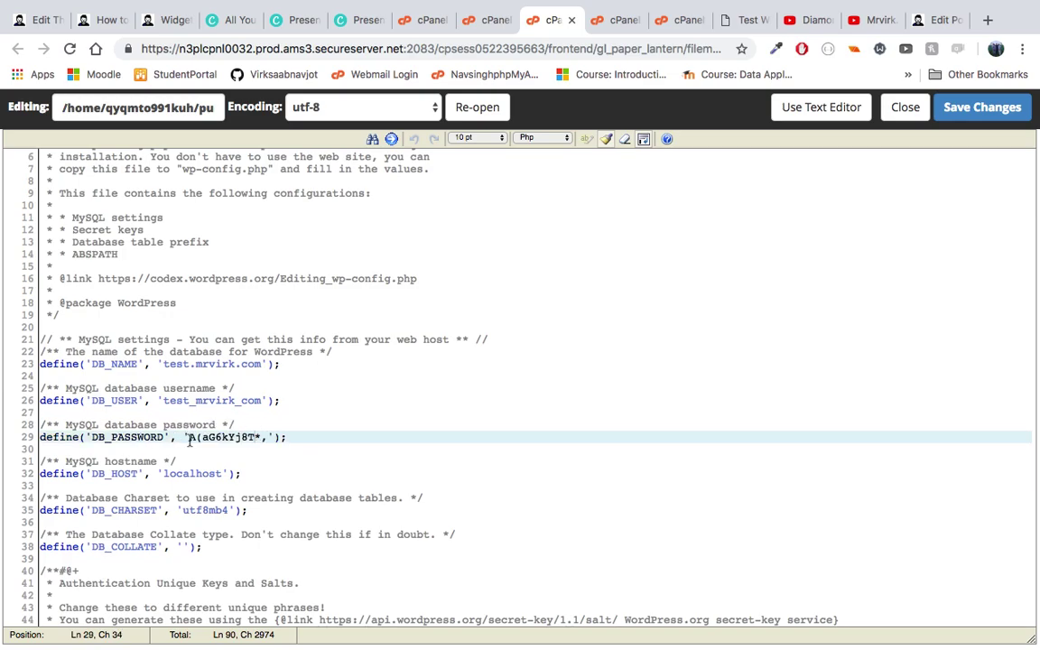
{"action": "scroll", "coordinate": [190, 441], "scroll_direction": "down", "scroll_amount": 1}
{"action": "scroll", "coordinate": [88, 452], "scroll_direction": "down", "scroll_amount": 2}
{"action": "left_click", "coordinate": [56, 436]}
{"action": "left_click", "coordinate": [102, 436]}
{"action": "left_click", "coordinate": [167, 436]}
{"action": "scroll", "coordinate": [240, 411], "scroll_direction": "down", "scroll_amount": 2}
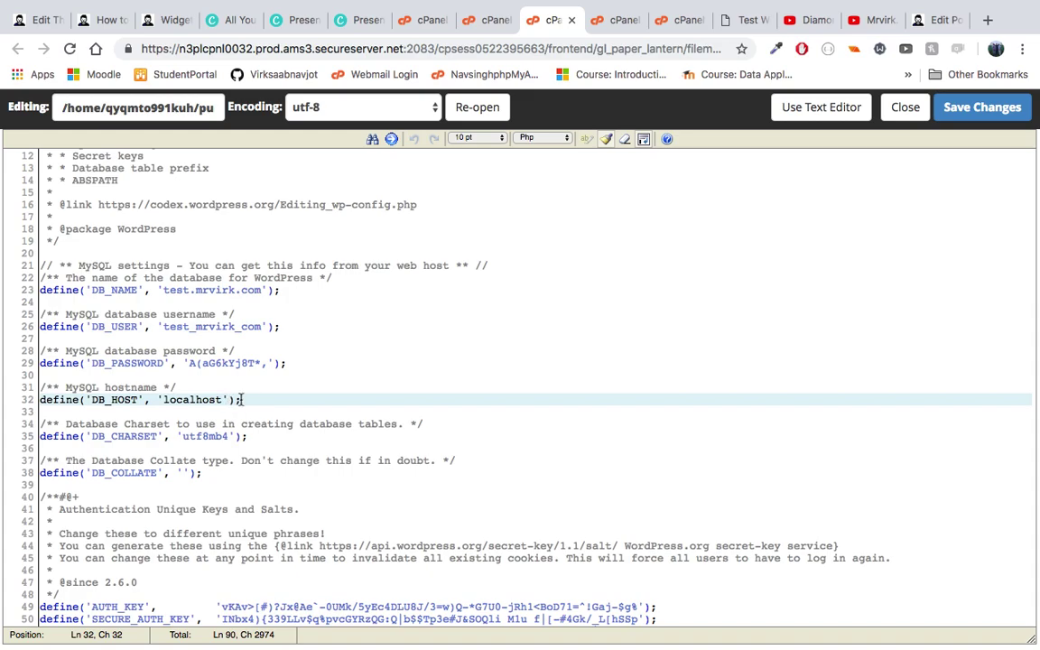
{"action": "left_click_drag", "start_coordinate": [237, 399], "coordinate": [38, 407]}
{"action": "key", "text": "Down"}
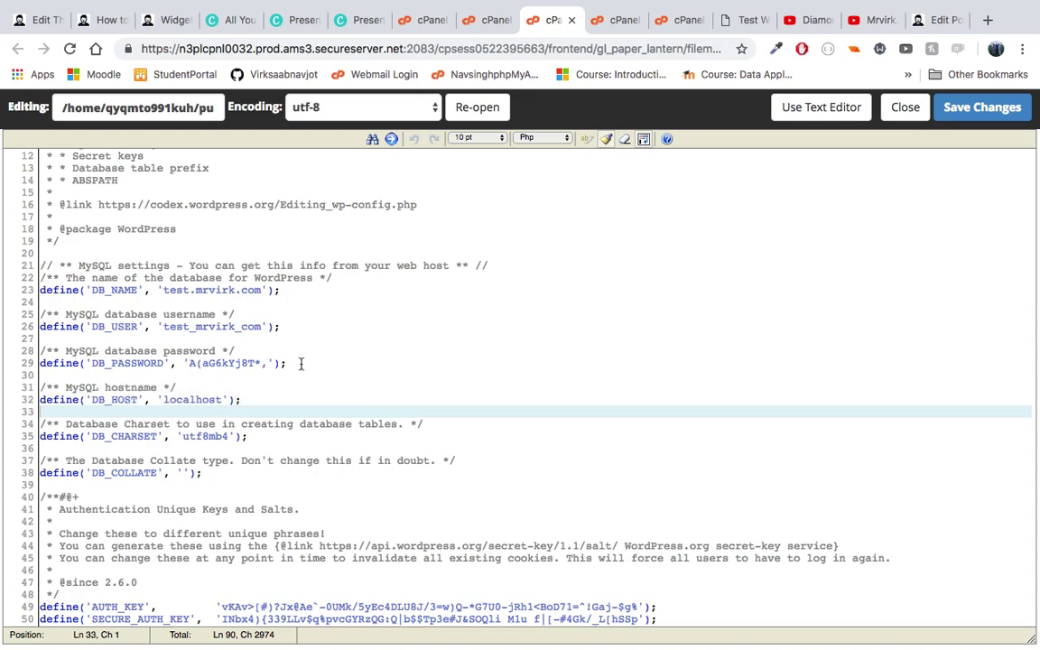
Step: Change the DB_NAME value from test.mrvirk.com to changed.mrvirk.com
{"action": "left_click_drag", "start_coordinate": [300, 362], "coordinate": [38, 290]}
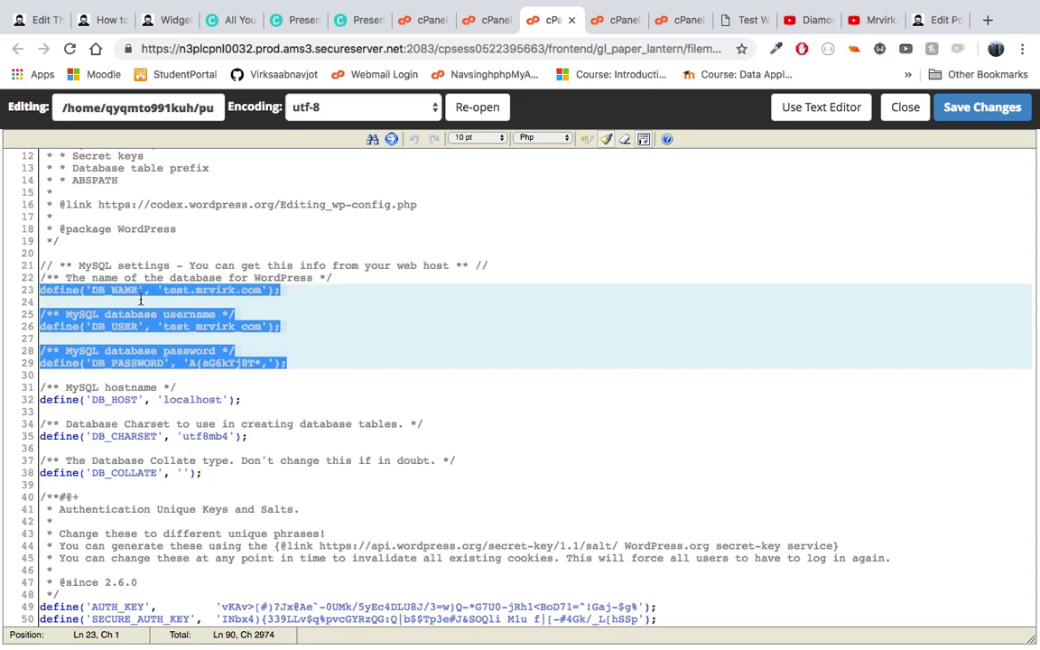
{"action": "left_click", "coordinate": [244, 303]}
{"action": "left_click", "coordinate": [184, 290]}
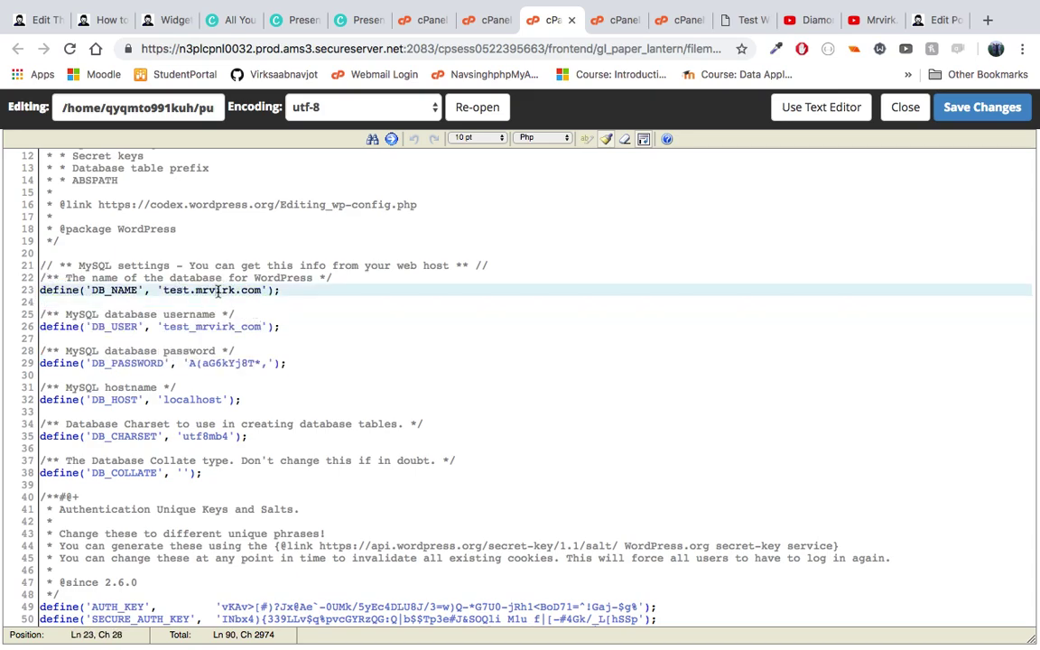
{"action": "left_click", "coordinate": [167, 288]}
{"action": "left_click_drag", "start_coordinate": [189, 290], "coordinate": [166, 290]}
{"action": "key", "text": "BackSpace"}
{"action": "key", "text": "BackSpace"}
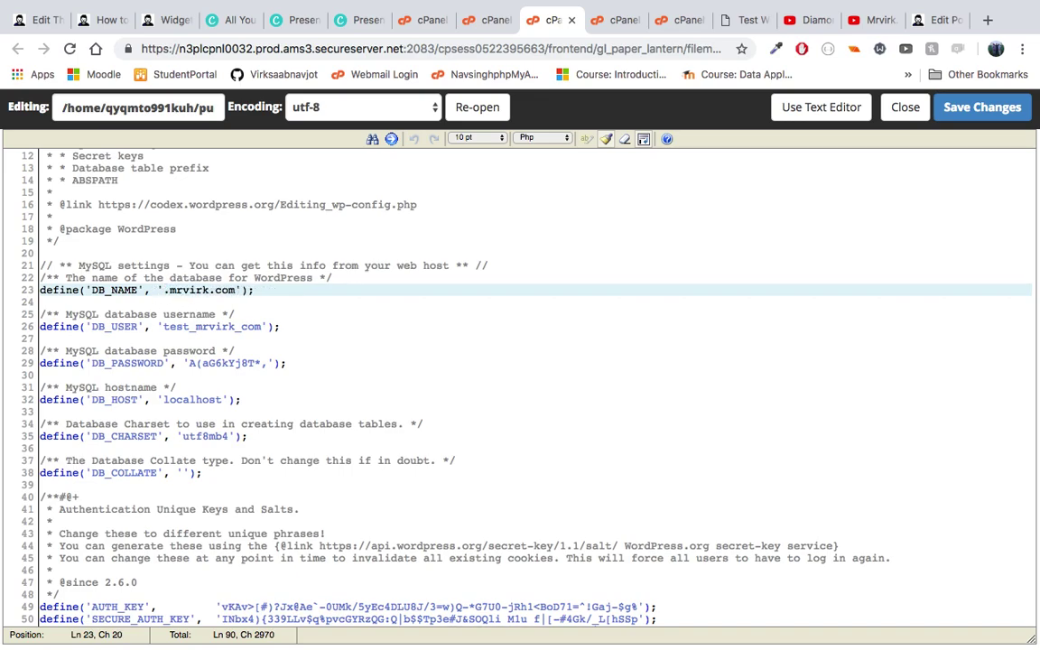
{"action": "type", "text": "changed"}
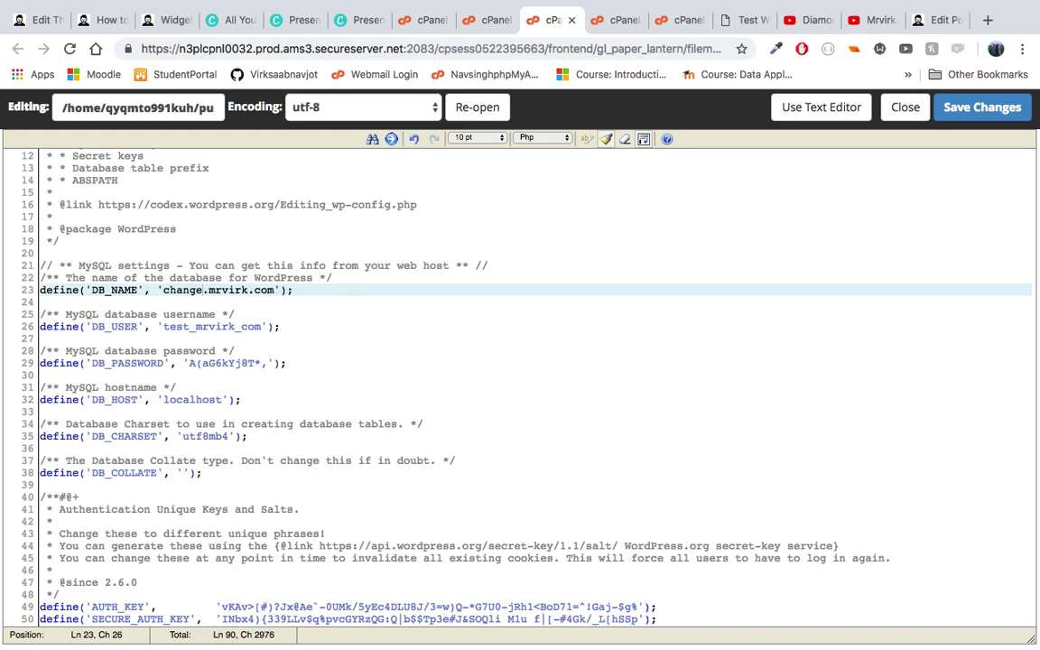
Step: Append extra digits to the end of the DB_PASSWORD value
{"action": "left_click", "coordinate": [262, 362]}
{"action": "type", "text": "222"}
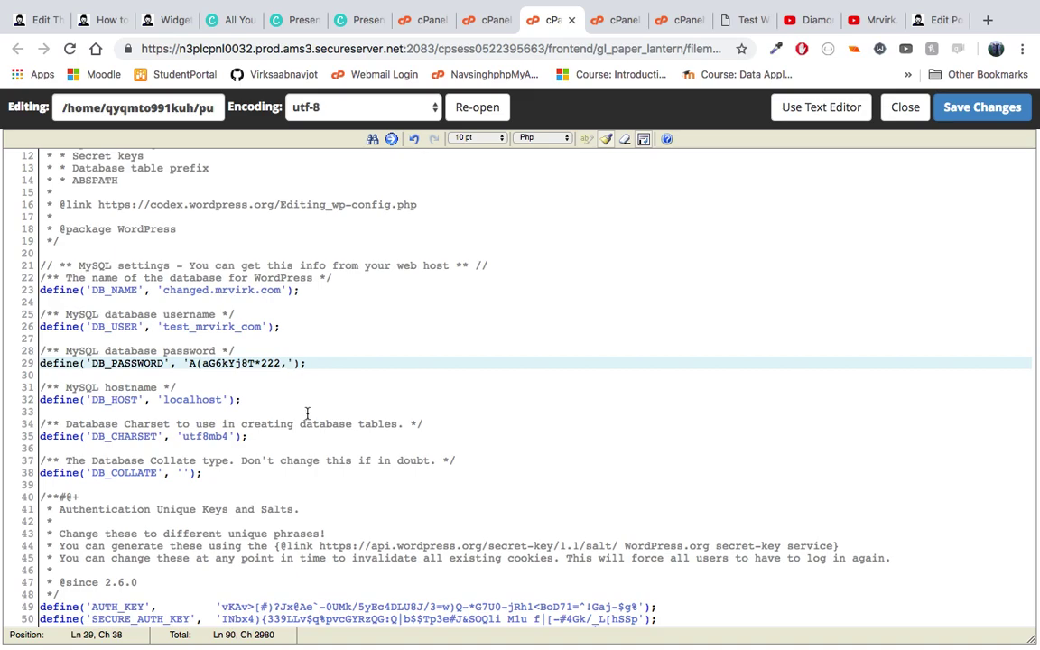
{"action": "left_click", "coordinate": [215, 326]}
{"action": "scroll", "coordinate": [217, 332], "scroll_direction": "down", "scroll_amount": 3}
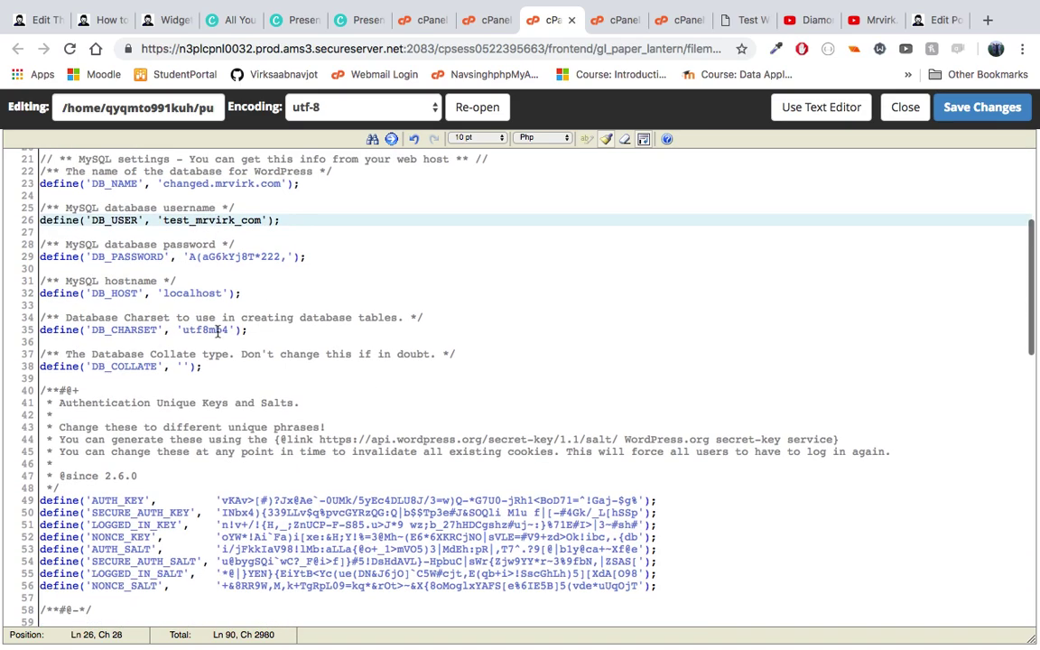
{"action": "scroll", "coordinate": [217, 330], "scroll_direction": "down", "scroll_amount": 5}
{"action": "scroll", "coordinate": [217, 330], "scroll_direction": "up", "scroll_amount": 12}
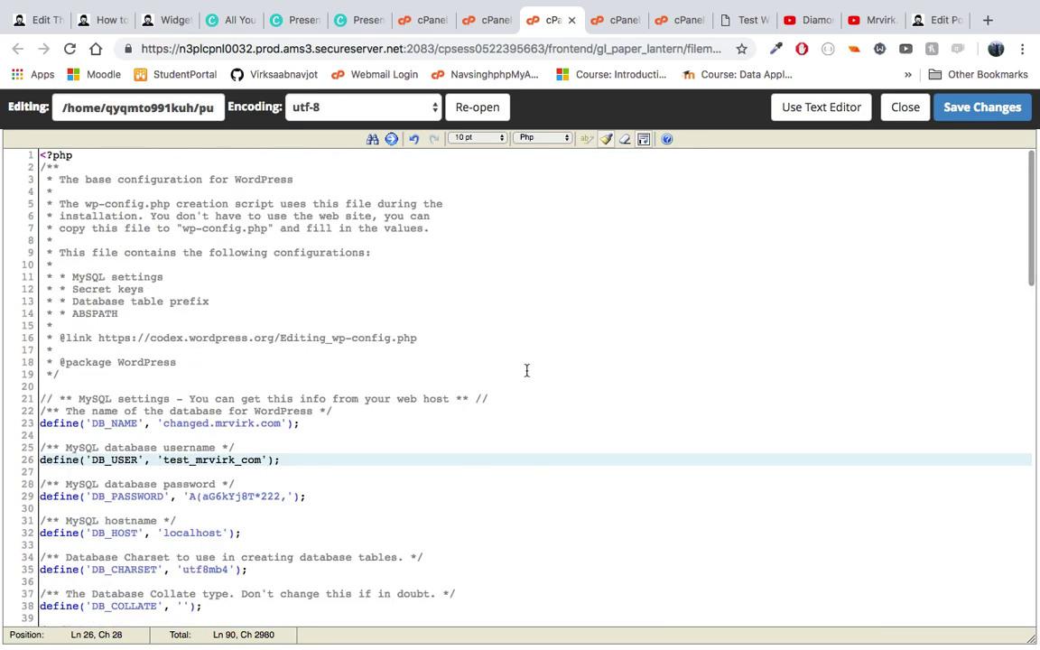
Step: Save the altered wp-config.php, then revert DB_NAME to test.mrvirk.com
{"action": "left_click", "coordinate": [980, 110]}
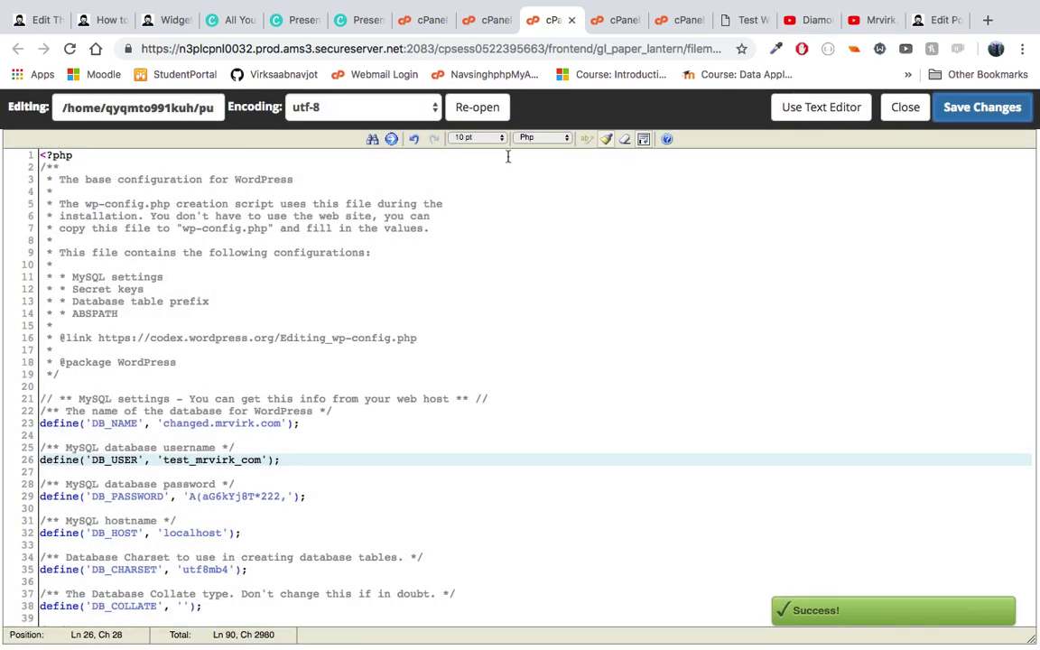
{"action": "left_click", "coordinate": [213, 447]}
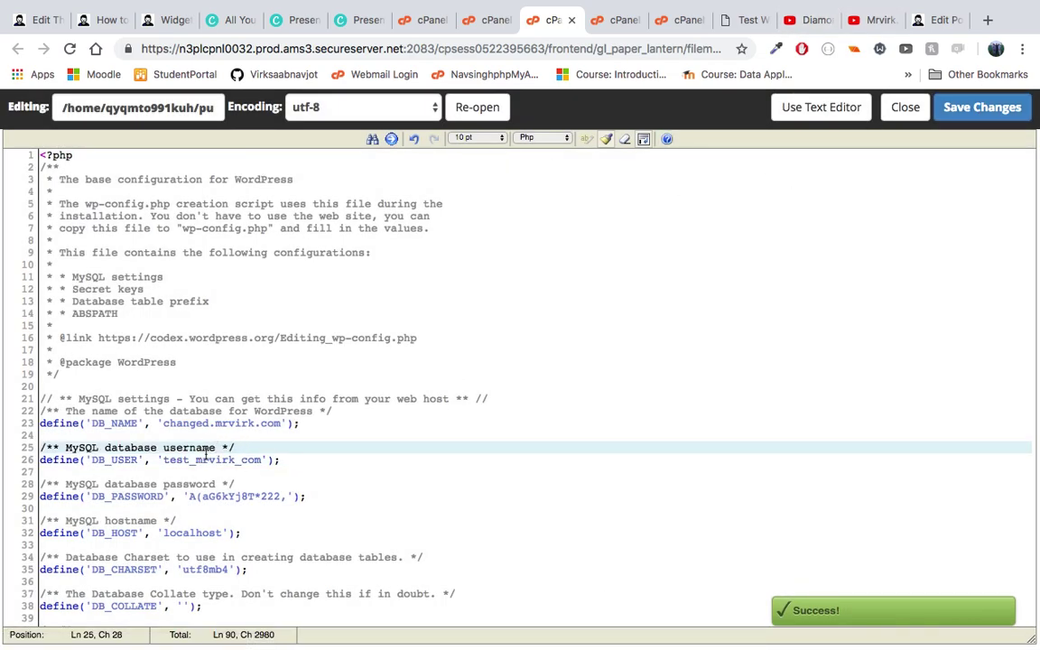
{"action": "left_click", "coordinate": [201, 433]}
{"action": "left_click", "coordinate": [207, 423]}
{"action": "key", "text": "BackSpace"}
{"action": "key", "text": "BackSpace"}
{"action": "key", "text": "BackSpace"}
{"action": "key", "text": "BackSpace"}
{"action": "key", "text": "BackSpace"}
{"action": "key", "text": "BackSpace"}
{"action": "key", "text": "BackSpace"}
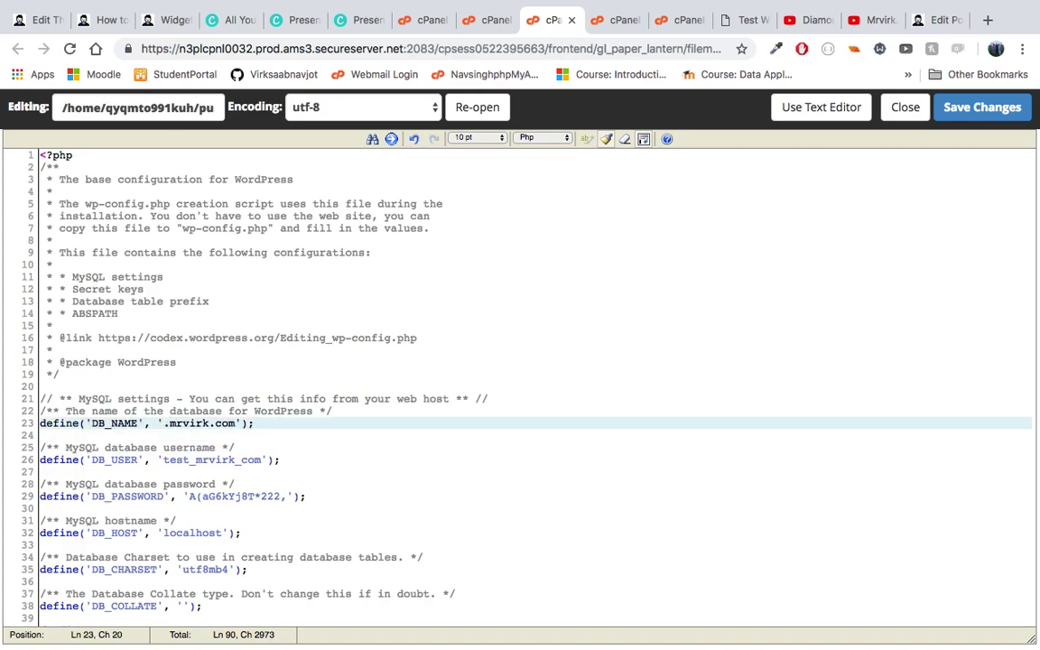
{"action": "type", "text": "test"}
Step: Remove the added password digits, save wp-config.php again, and start a new browser tab
{"action": "scroll", "coordinate": [207, 451], "scroll_direction": "down", "scroll_amount": 3}
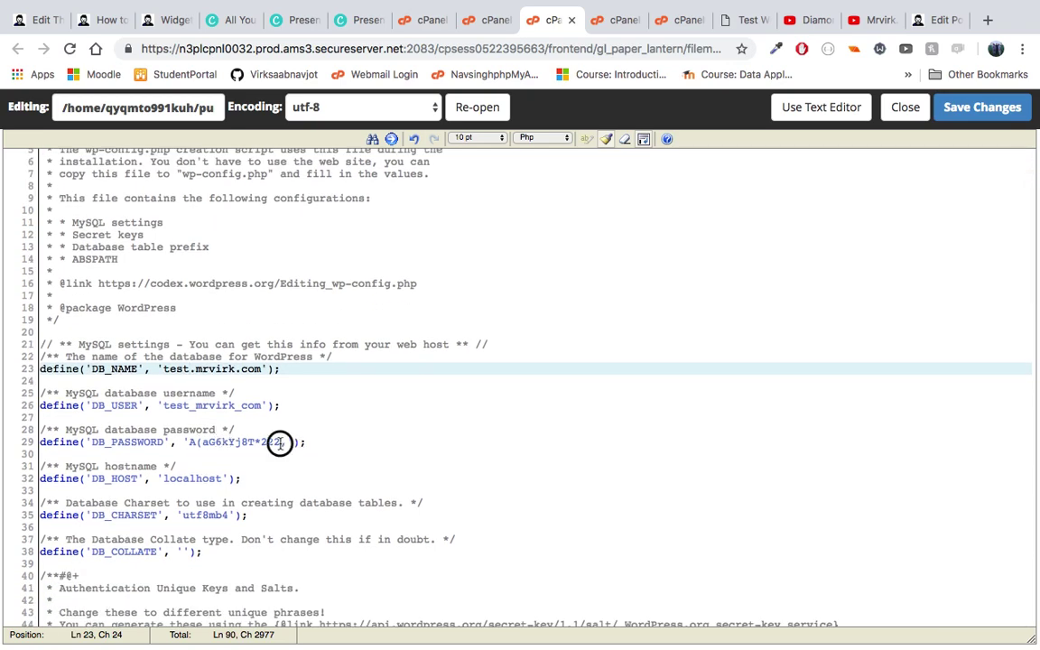
{"action": "left_click", "coordinate": [282, 442]}
{"action": "key", "text": "BackSpace"}
{"action": "key", "text": "BackSpace"}
{"action": "key", "text": "BackSpace"}
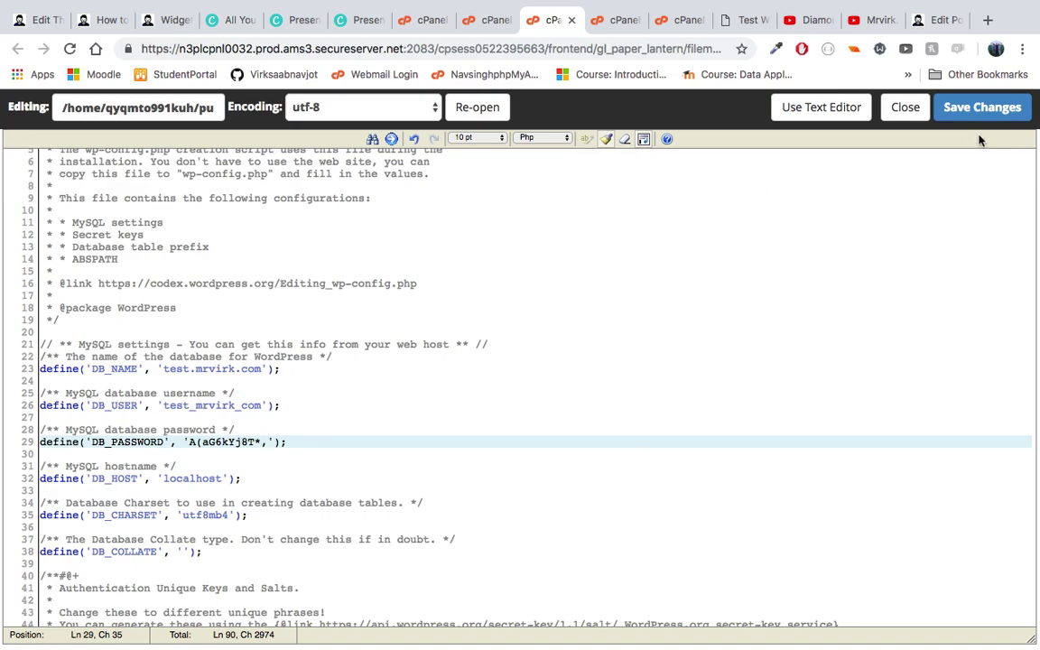
{"action": "left_click", "coordinate": [981, 108]}
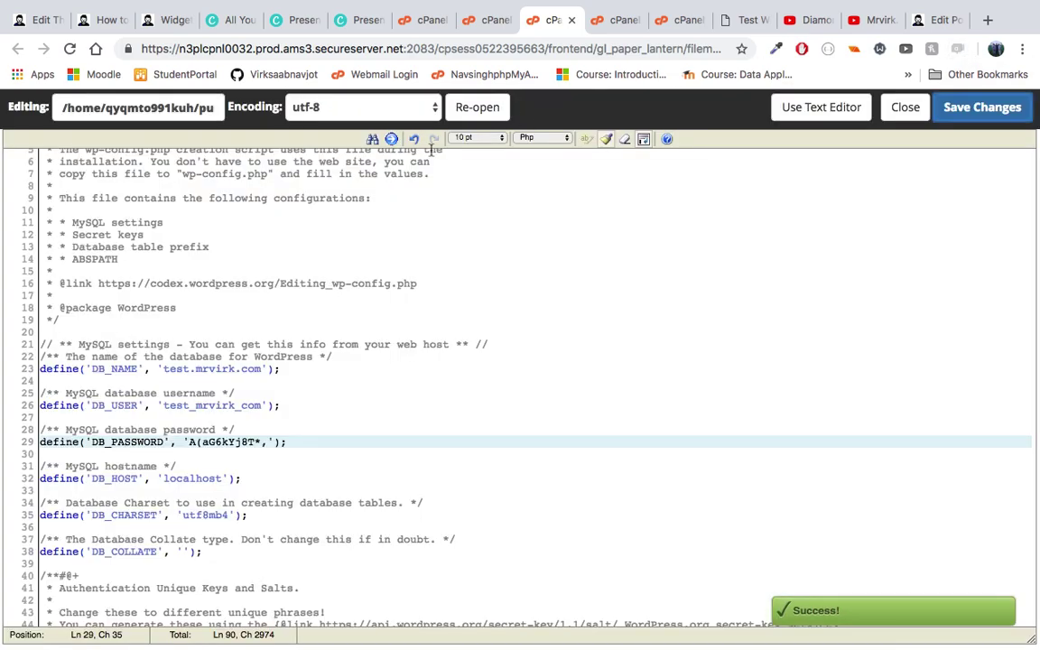
{"action": "left_click", "coordinate": [988, 21]}
Step: Load test.mrvirk.com and scroll through the working Test Website front page
{"action": "type", "text": "test"}
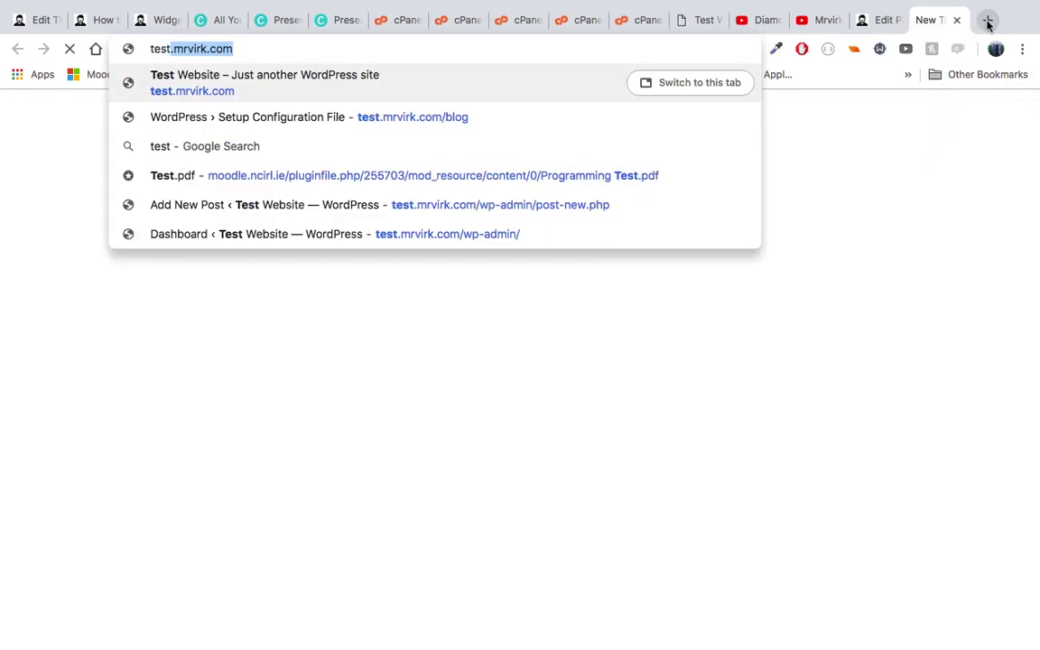
{"action": "key", "text": "Return"}
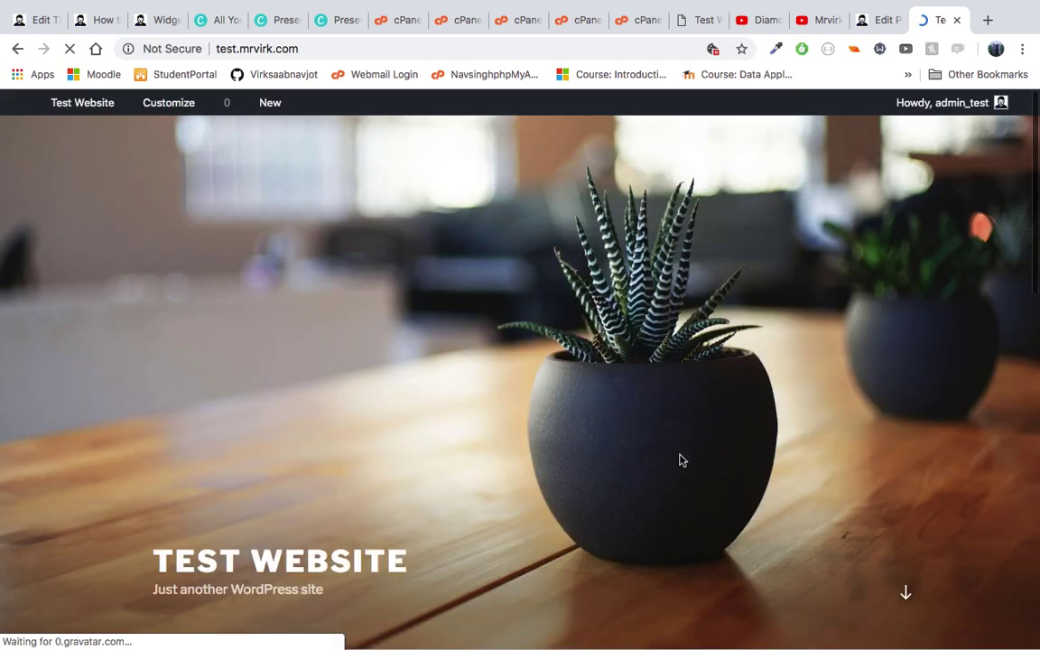
{"action": "scroll", "coordinate": [544, 380], "scroll_direction": "down", "scroll_amount": 5}
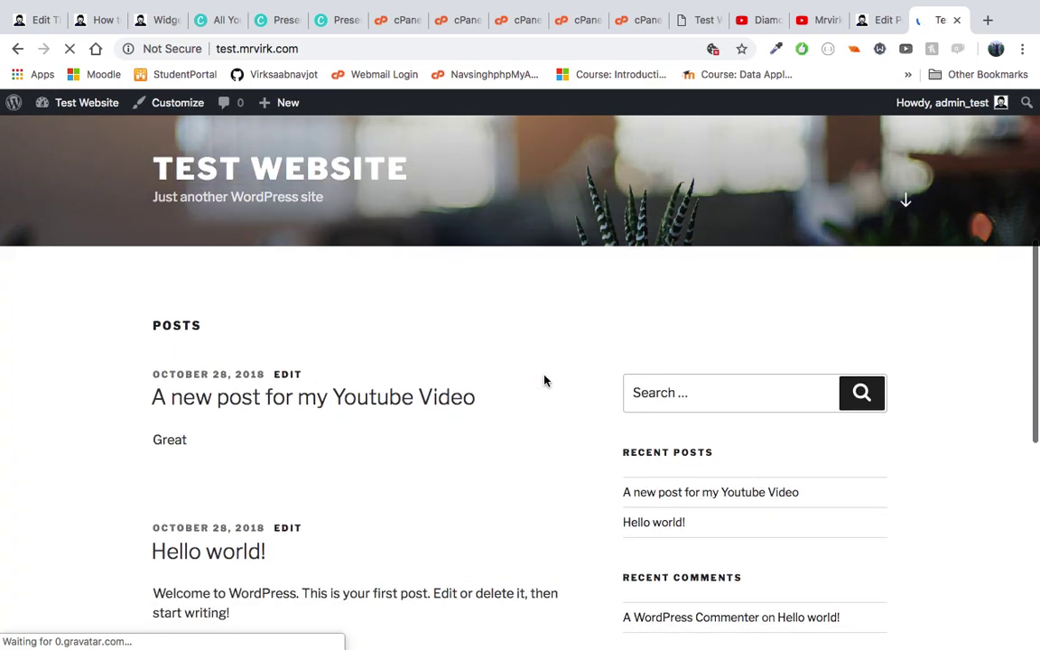
{"action": "scroll", "coordinate": [544, 380], "scroll_direction": "down", "scroll_amount": 10}
{"action": "scroll", "coordinate": [544, 379], "scroll_direction": "up", "scroll_amount": 15}
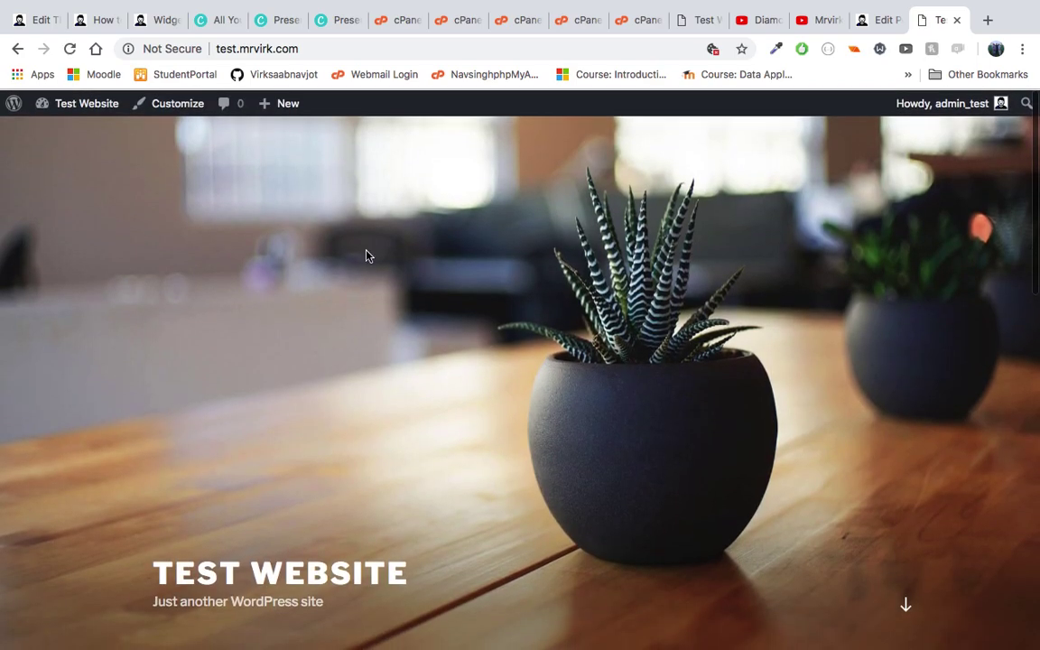
{"action": "mouse_move", "coordinate": [835, 7]}
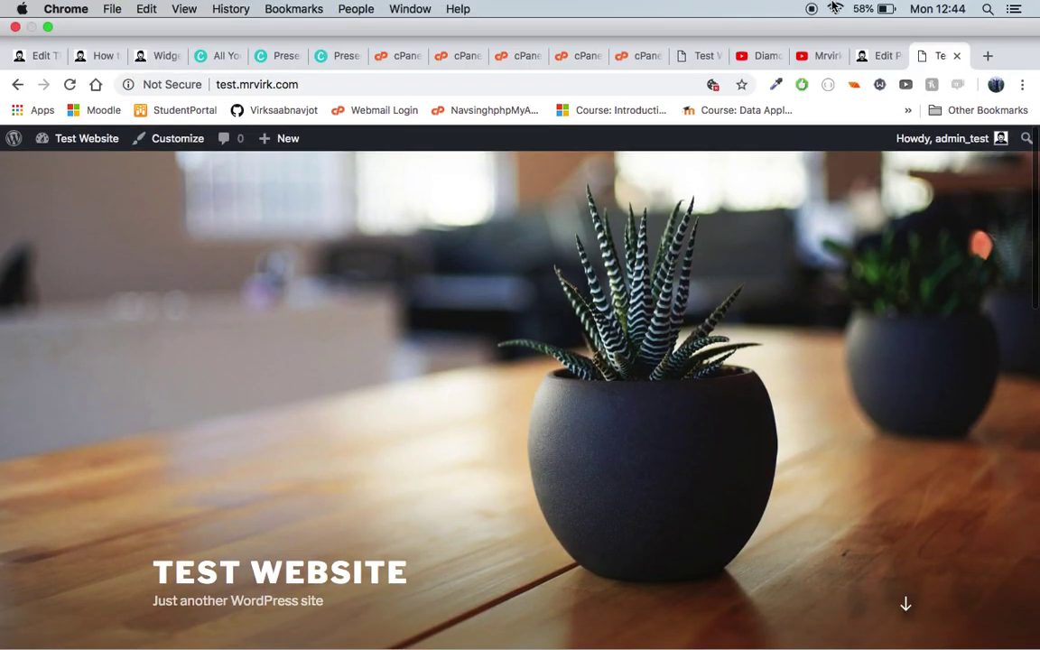